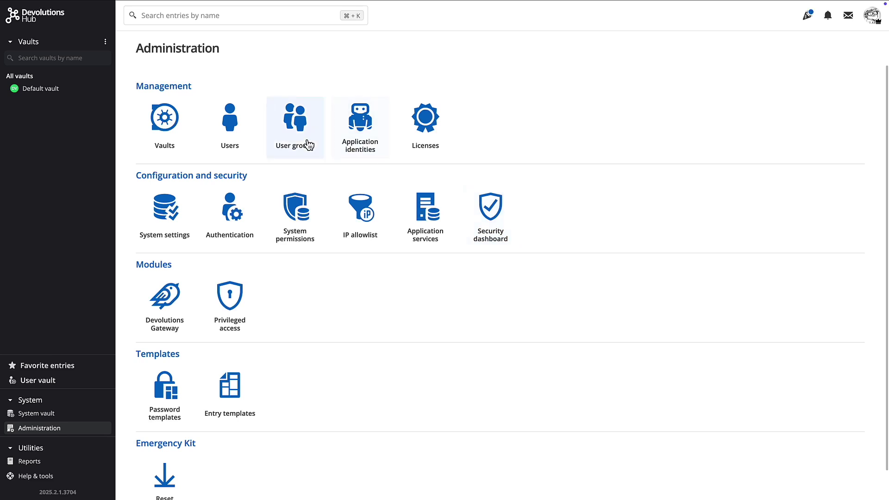
Check the user groups, then inspect Starter Pack's WindjammerInc Users auto-assignment and its 1/5 assignees
{"action": "left_click", "coordinate": [301, 144]}
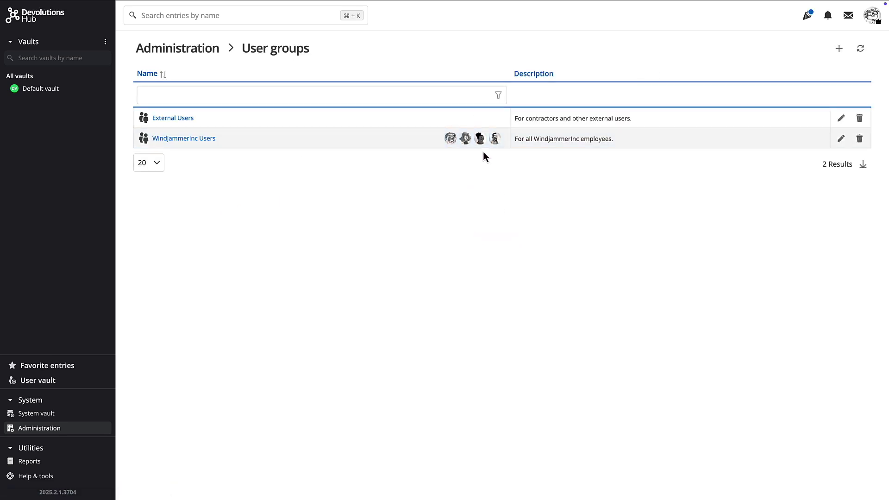
{"action": "left_click", "coordinate": [173, 58]}
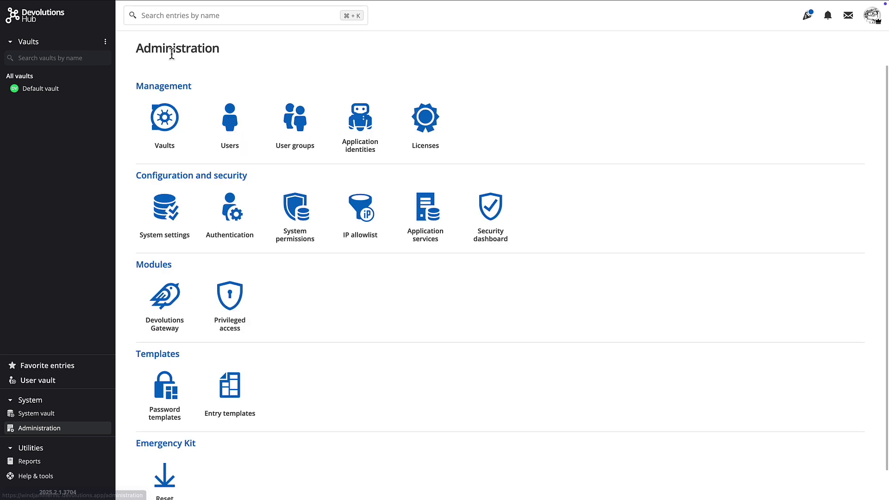
{"action": "left_click", "coordinate": [407, 110]}
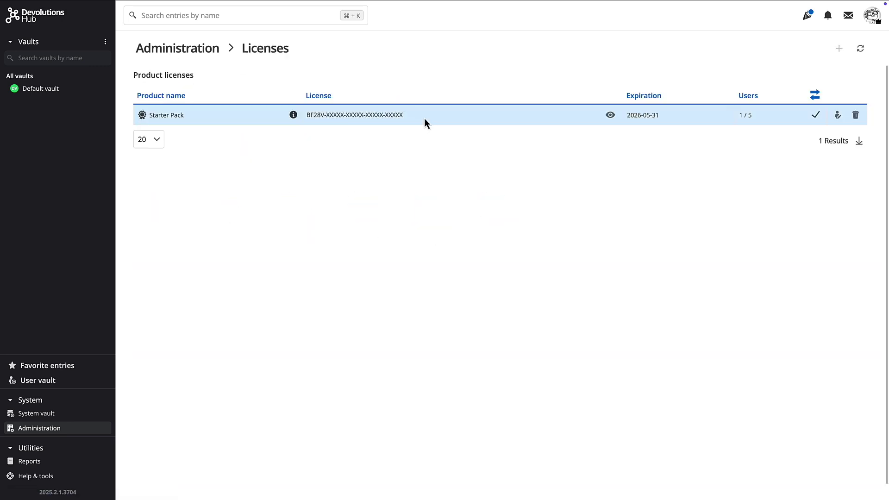
{"action": "left_click", "coordinate": [837, 116]}
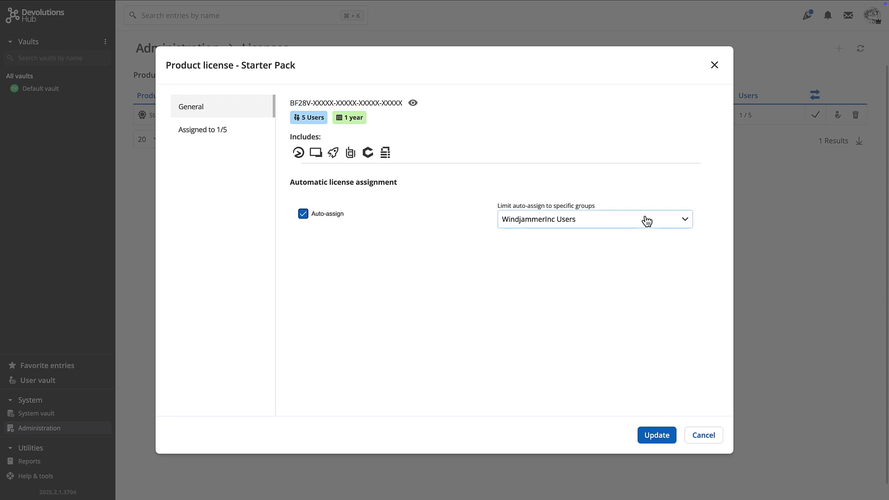
{"action": "left_click", "coordinate": [683, 220]}
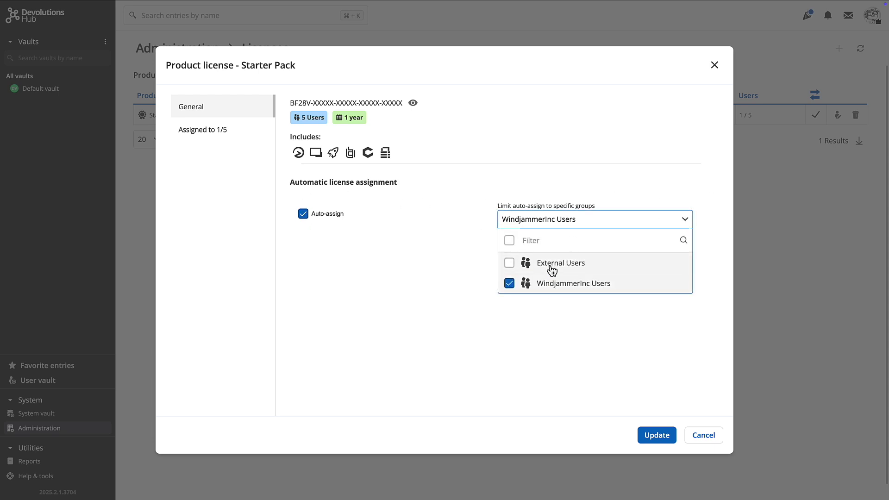
{"action": "left_click", "coordinate": [221, 134]}
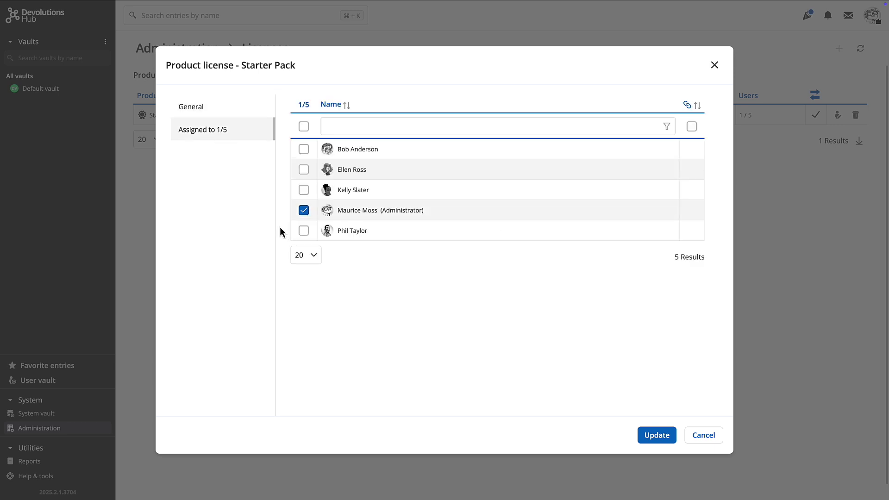
{"action": "left_click", "coordinate": [657, 435]}
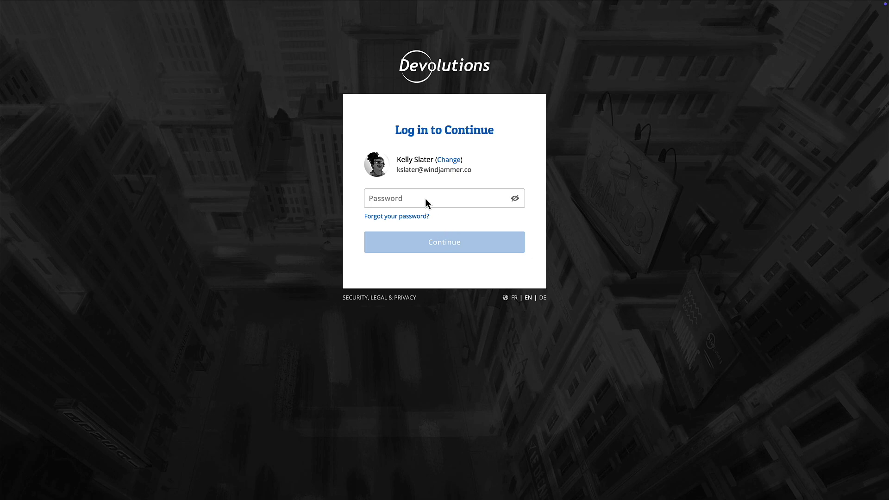
Sign in by pasting the account password on the login page and submitting it
{"action": "left_click", "coordinate": [425, 198]}
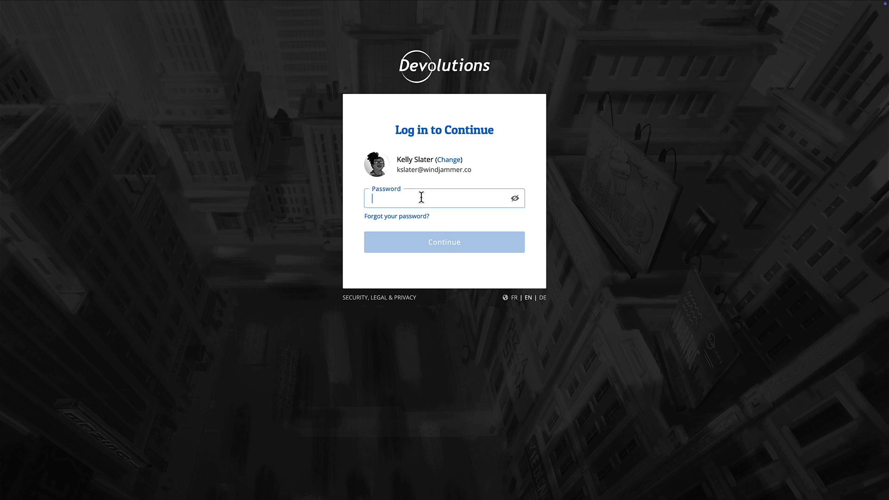
{"action": "key", "text": "ctrl+v"}
{"action": "key", "text": "Return"}
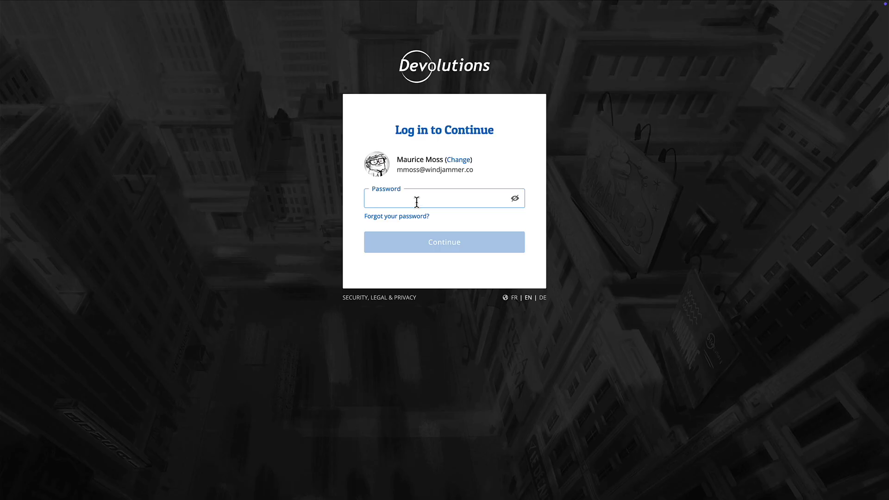
{"action": "key", "text": "ctrl+v"}
{"action": "key", "text": "Return"}
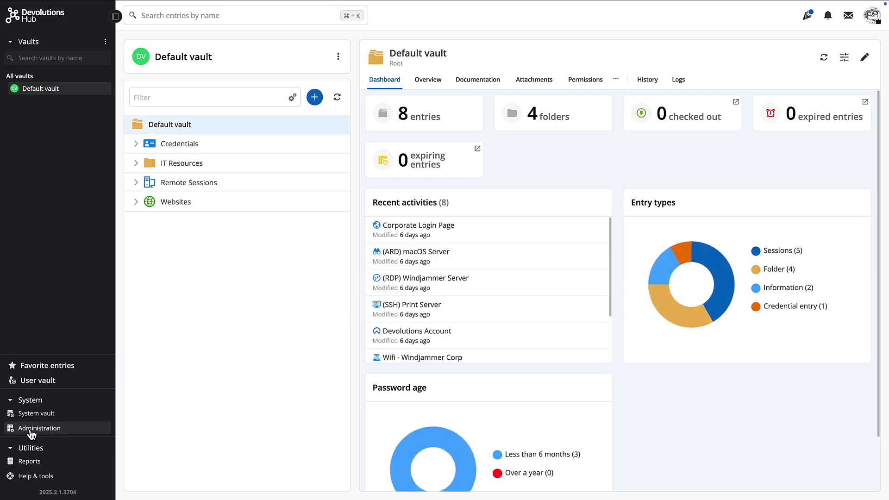
Open Starter Pack from Administration > Licenses and verify its Assigned to tab shows 2/5 users
{"action": "left_click", "coordinate": [32, 429]}
{"action": "left_click", "coordinate": [433, 145]}
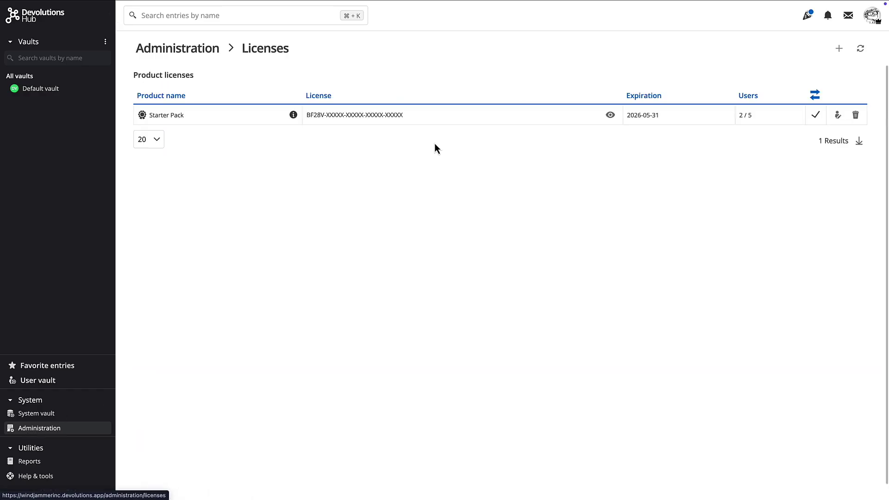
{"action": "left_click", "coordinate": [836, 117]}
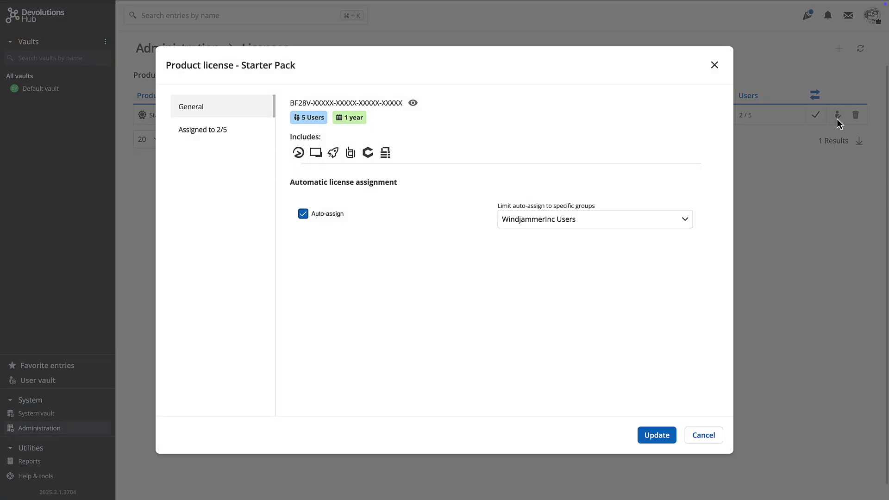
{"action": "left_click", "coordinate": [217, 132]}
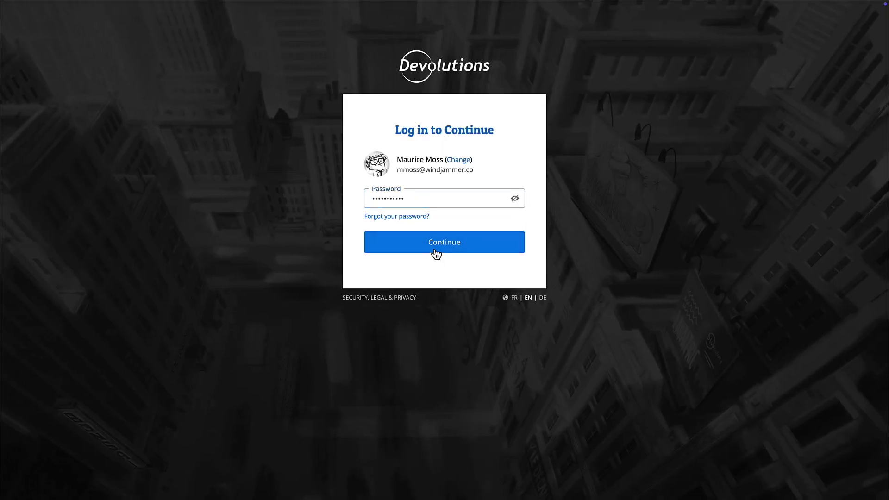
Submit the administrator login and choose Remind me later for the emergency kit validation
{"action": "left_click", "coordinate": [435, 252]}
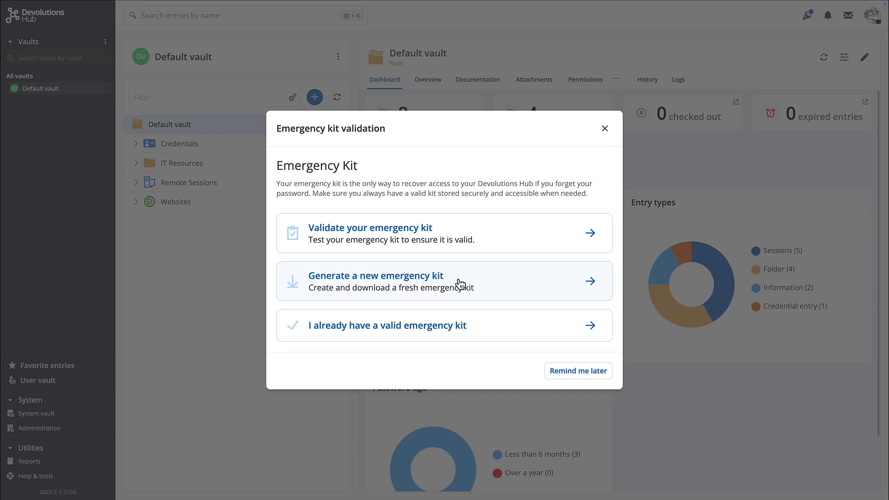
{"action": "left_click", "coordinate": [578, 371]}
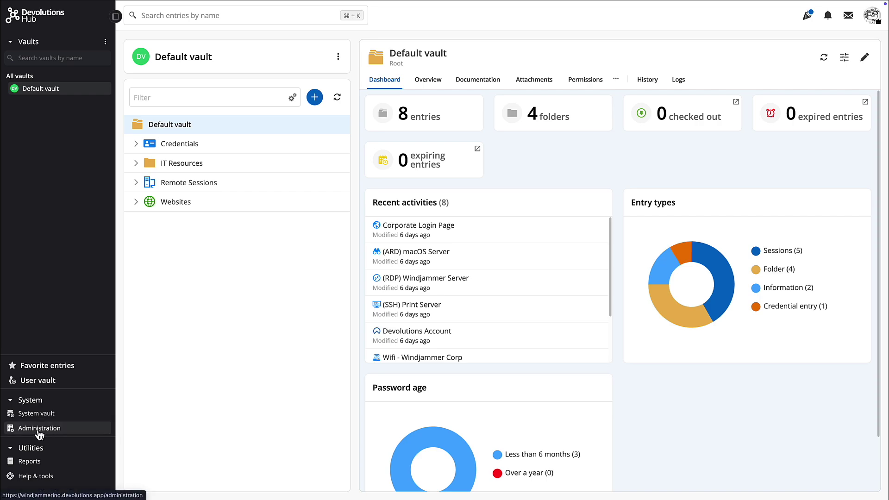
On the Administration overview, select the Reset emergency kit tile further down the page
{"action": "left_click", "coordinate": [38, 430]}
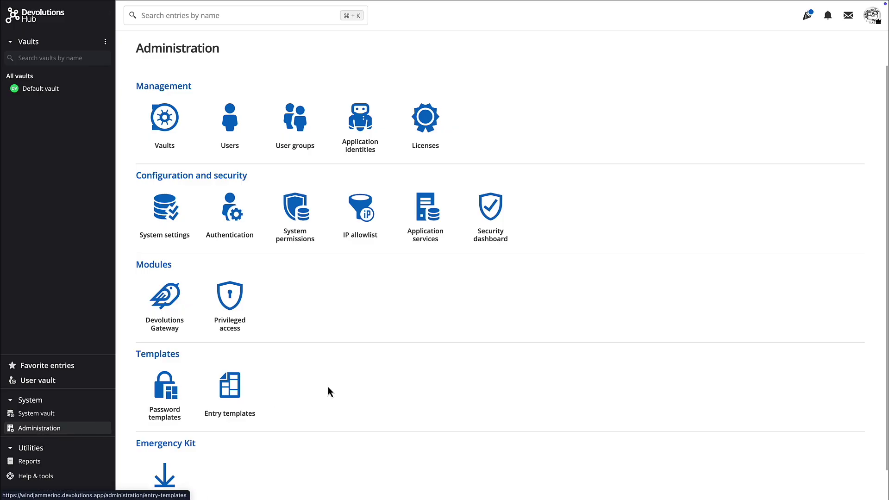
{"action": "scroll", "coordinate": [329, 390], "scroll_direction": "down", "scroll_amount": 1}
{"action": "left_click", "coordinate": [161, 460]}
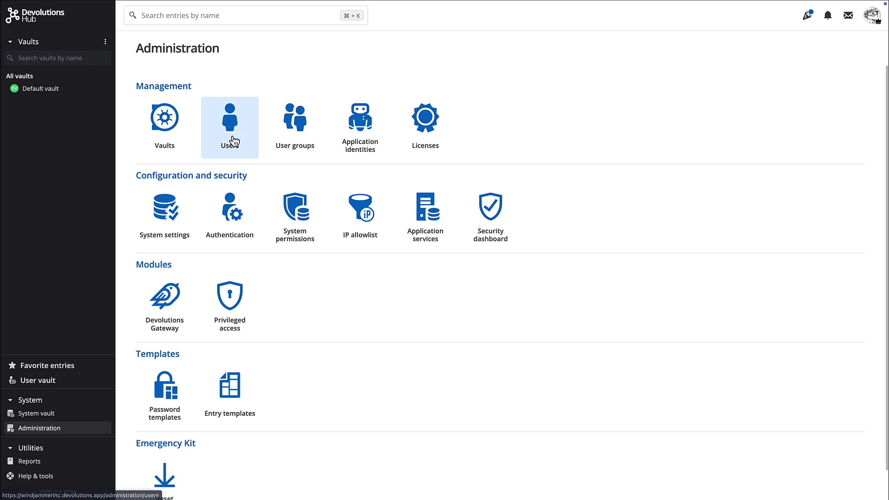
Open the Users list and inspect each user's last used device and app version
{"action": "left_click", "coordinate": [231, 140]}
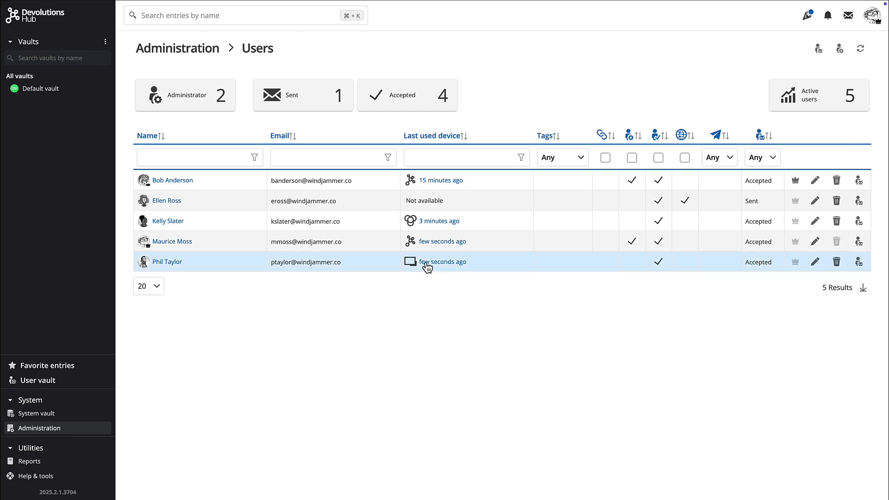
{"action": "mouse_move", "coordinate": [411, 222]}
{"action": "mouse_move", "coordinate": [412, 249]}
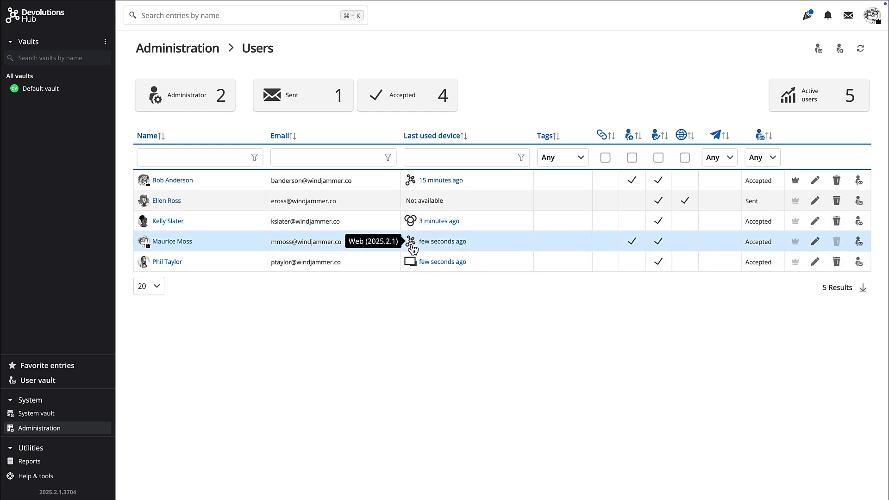
{"action": "mouse_move", "coordinate": [413, 268]}
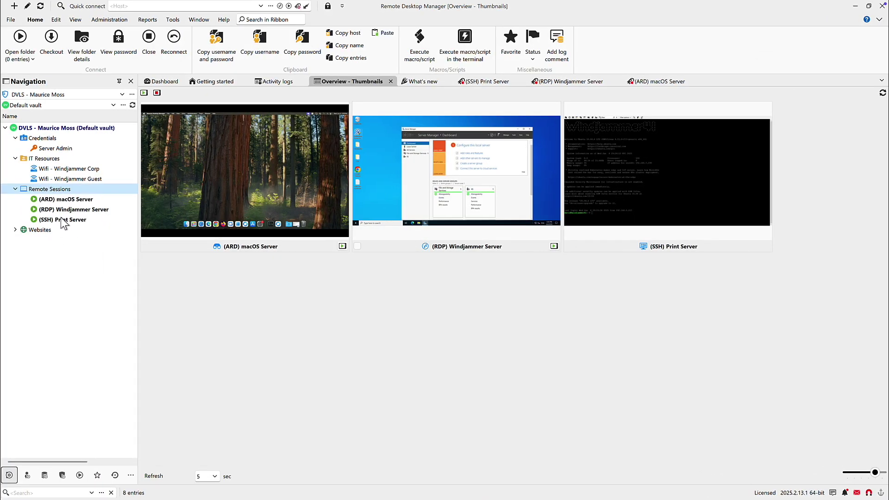
Launch the (RDP) Windjammer Server session from the Navigation tree
{"action": "double_click", "coordinate": [59, 211]}
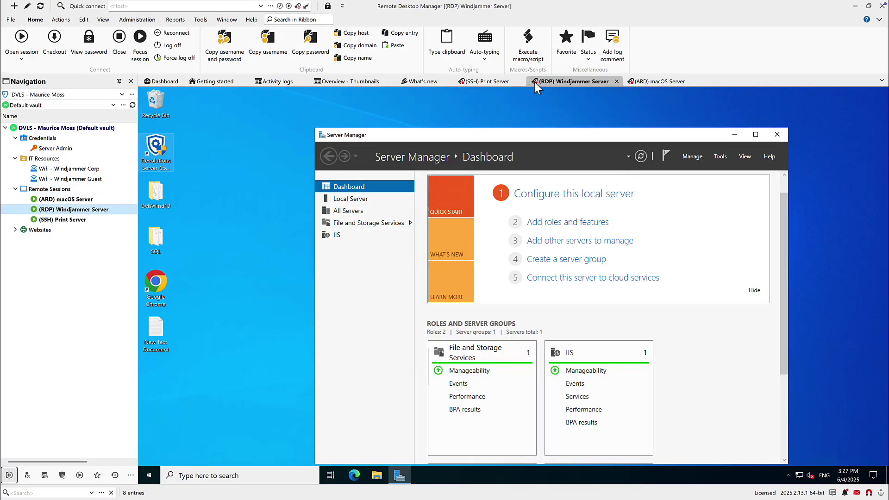
{"action": "mouse_move", "coordinate": [536, 86]}
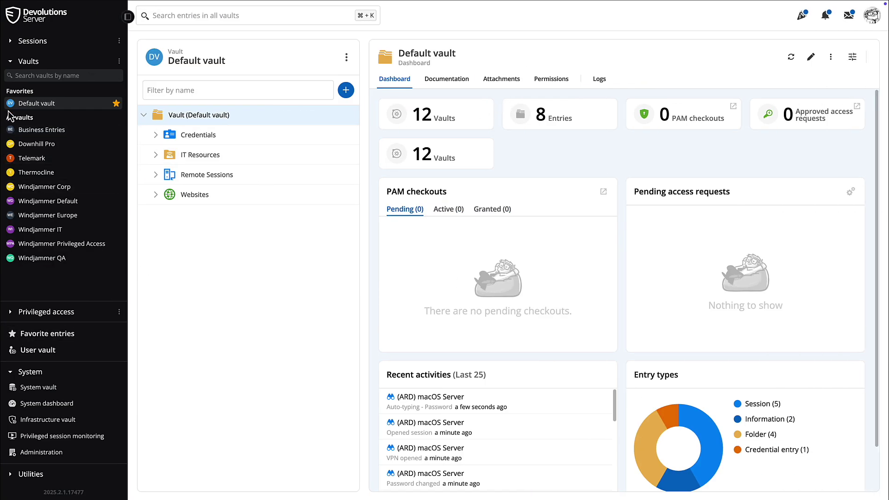
Kill the (ARD) macOS Server connection in Privileged session monitoring and refresh the session list
{"action": "left_click", "coordinate": [11, 62]}
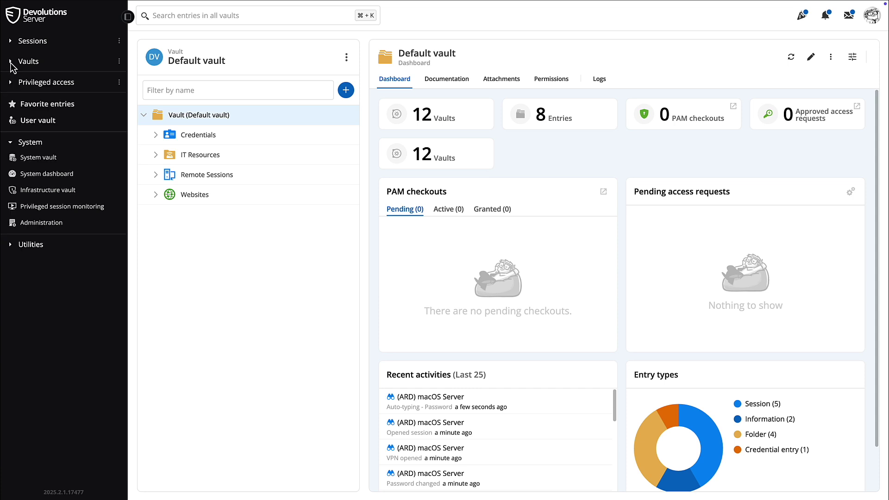
{"action": "left_click", "coordinate": [22, 209]}
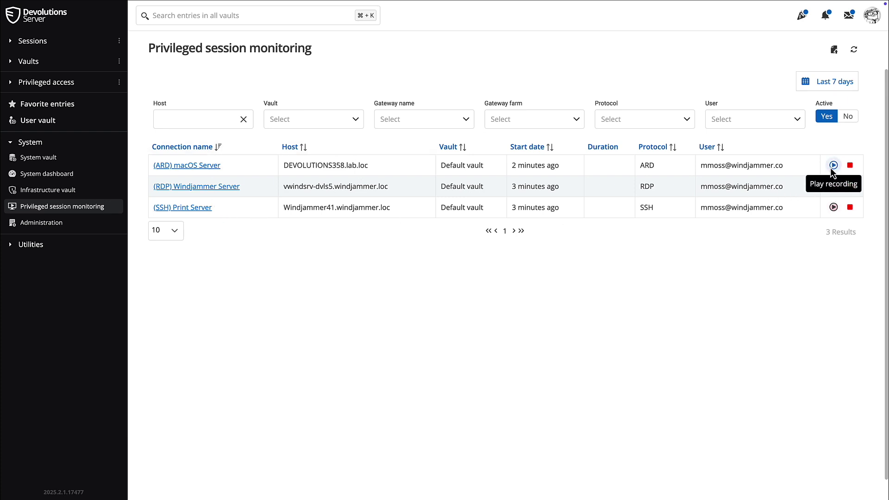
{"action": "left_click", "coordinate": [850, 165]}
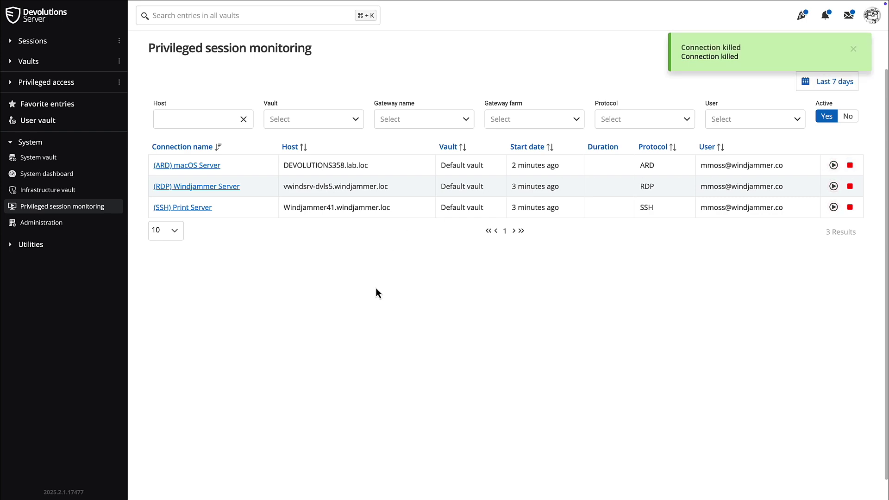
{"action": "left_click", "coordinate": [855, 51]}
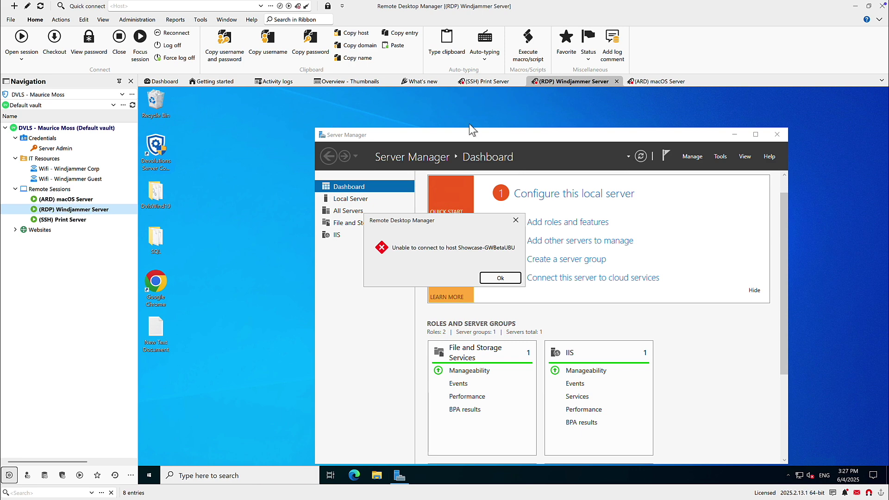
Acknowledge the 'Unable to connect to host' error with Ok
{"action": "left_click", "coordinate": [499, 278]}
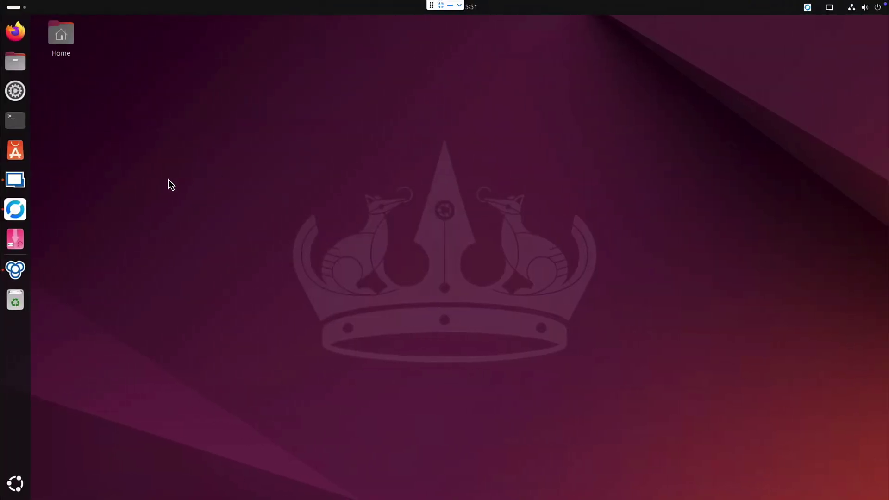
Launch Workspace, open the server account's Devolutions Server space, and expand Remote Sessions
{"action": "left_click", "coordinate": [14, 271]}
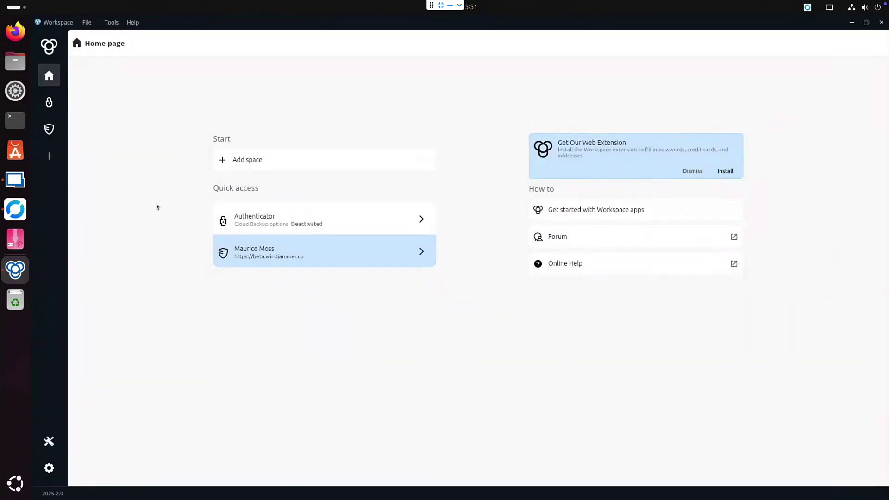
{"action": "left_click", "coordinate": [46, 131]}
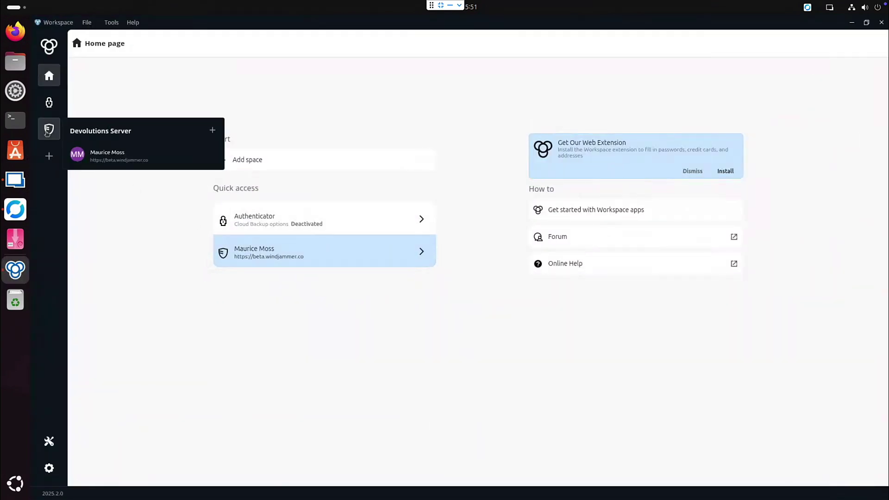
{"action": "left_click", "coordinate": [112, 162]}
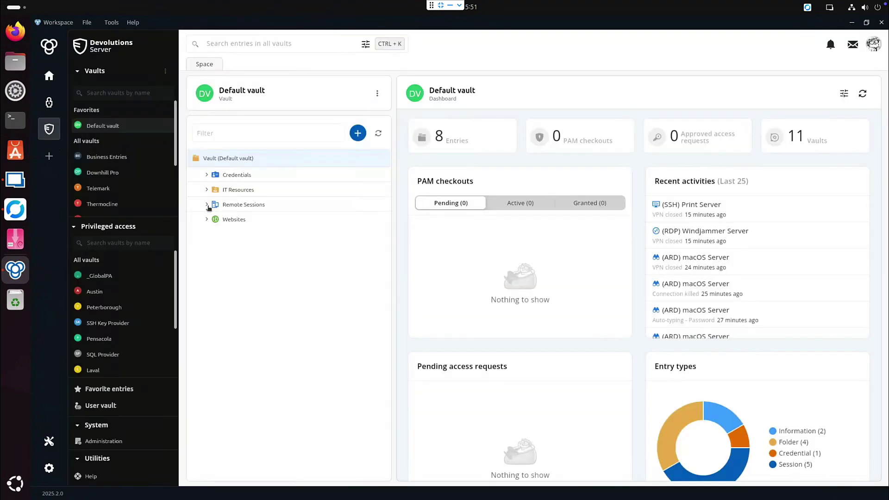
{"action": "left_click", "coordinate": [206, 204]}
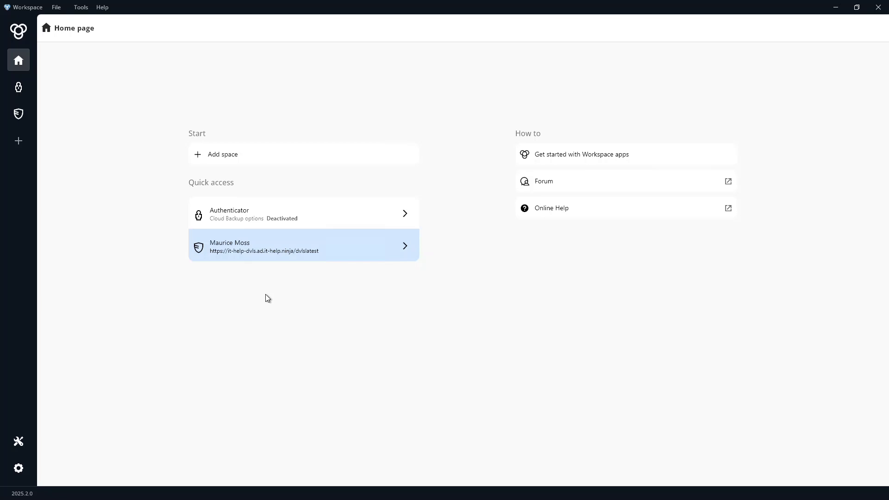
Launch DC from the Sessions folder as an in-app RDP session and show the remote Start menu
{"action": "left_click", "coordinate": [269, 254]}
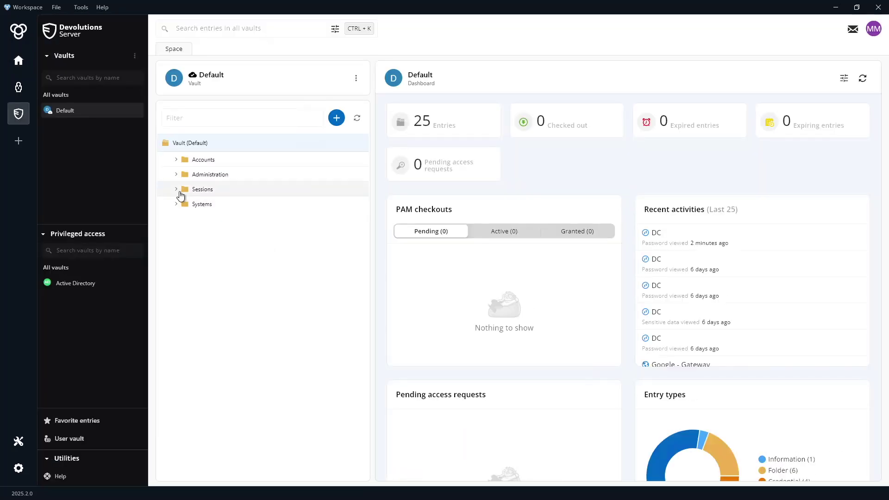
{"action": "left_click", "coordinate": [176, 190]}
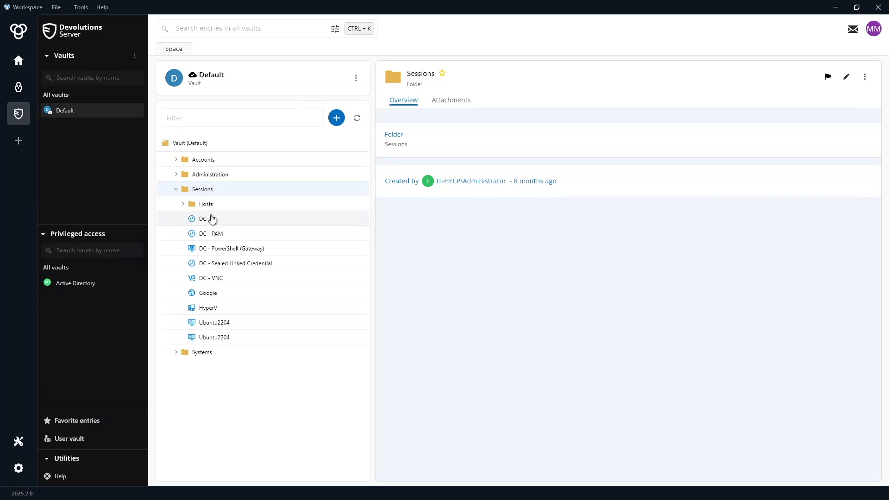
{"action": "left_click", "coordinate": [213, 220]}
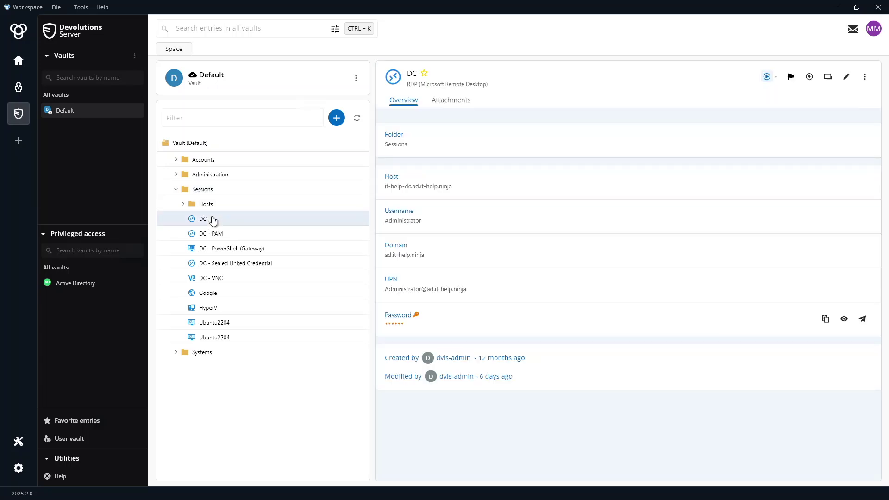
{"action": "left_click", "coordinate": [778, 77]}
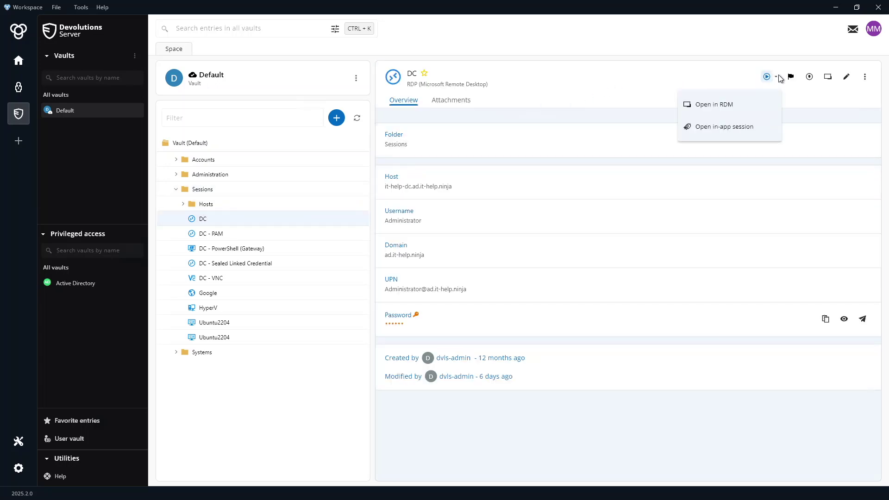
{"action": "left_click", "coordinate": [754, 126]}
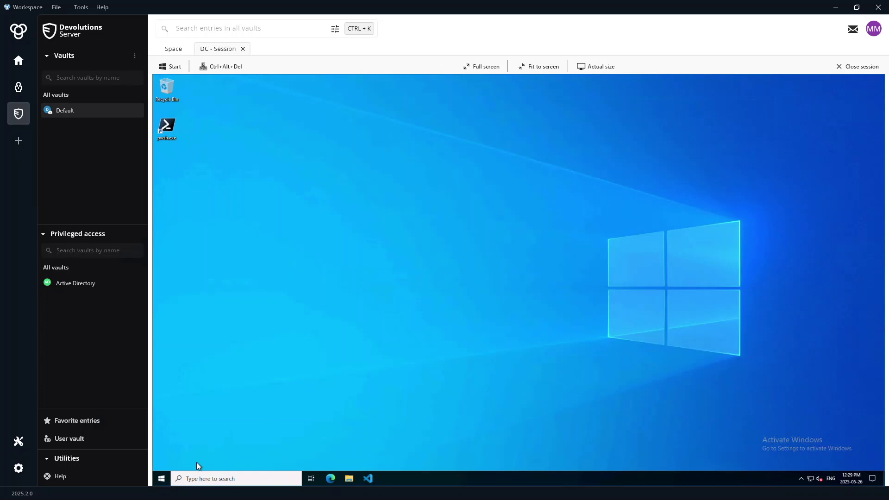
{"action": "left_click", "coordinate": [162, 478]}
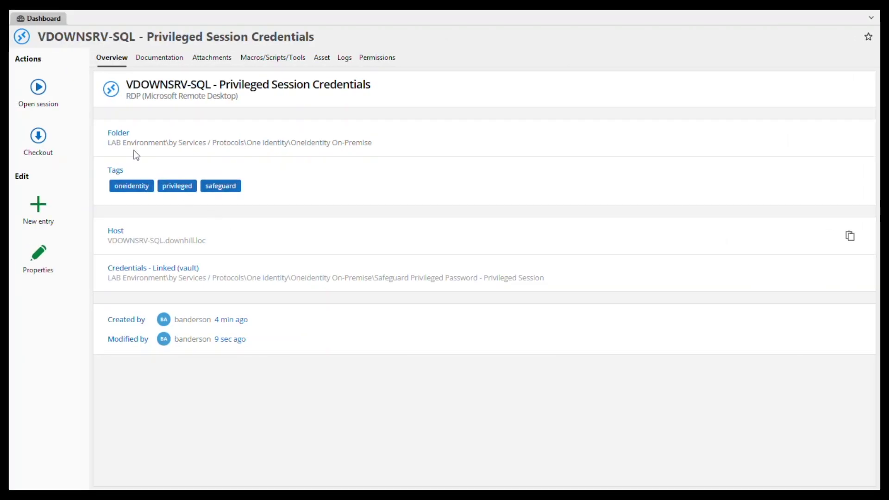
Launch the VDOWNSRV-SQL privileged session with the VDOWNSRV-SQL.downhill.loc Safeguard account
{"action": "left_click", "coordinate": [26, 88]}
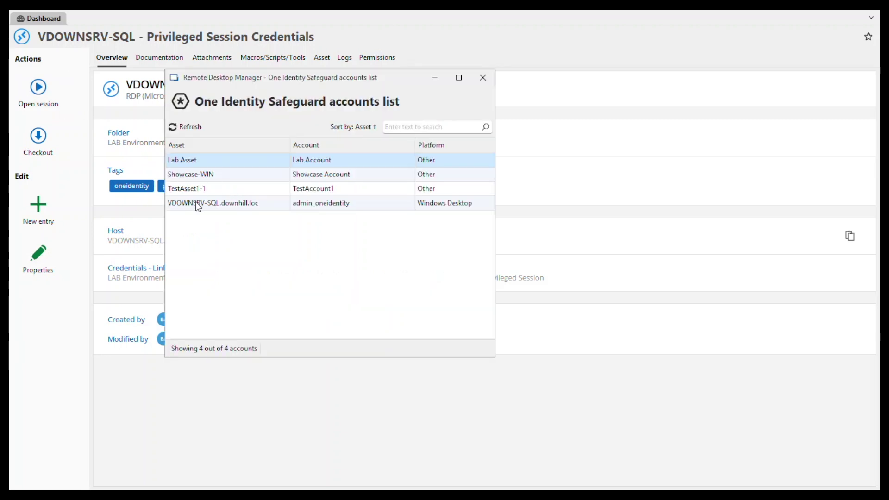
{"action": "double_click", "coordinate": [220, 204]}
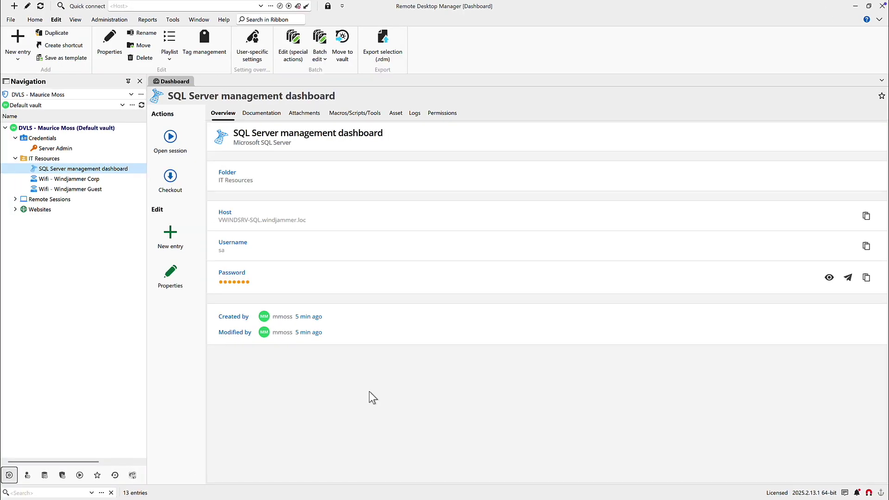
Open the SQL Server dashboard, expand SqlDvlsWind21's tables, and run a pasted UserProfile SELECT query
{"action": "left_click", "coordinate": [170, 139]}
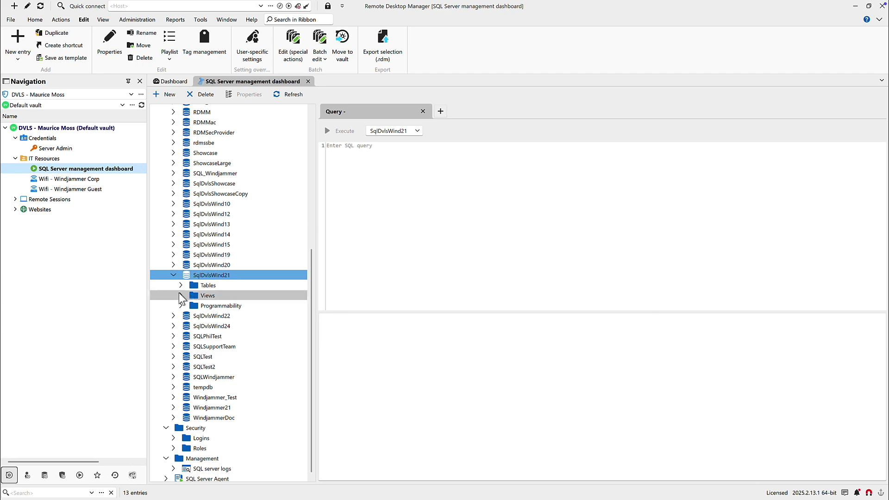
{"action": "double_click", "coordinate": [194, 287]}
{"action": "scroll", "coordinate": [221, 305], "scroll_direction": "down", "scroll_amount": 15}
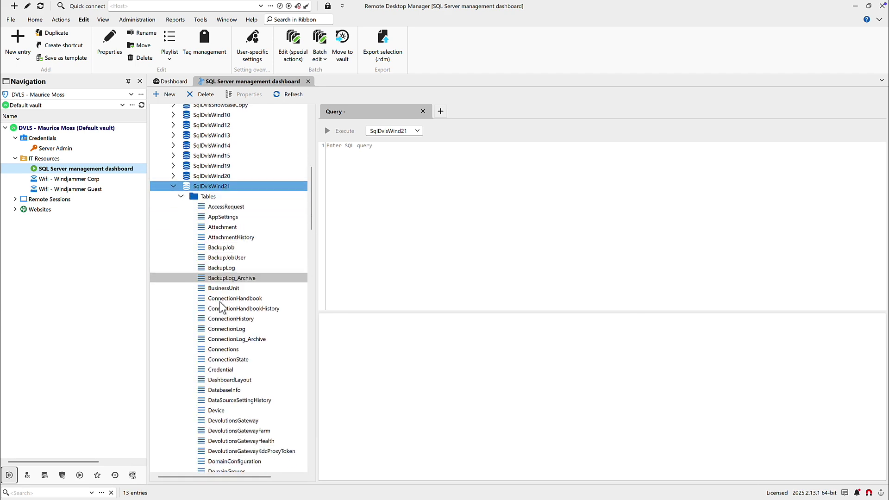
{"action": "scroll", "coordinate": [221, 306], "scroll_direction": "down", "scroll_amount": 5}
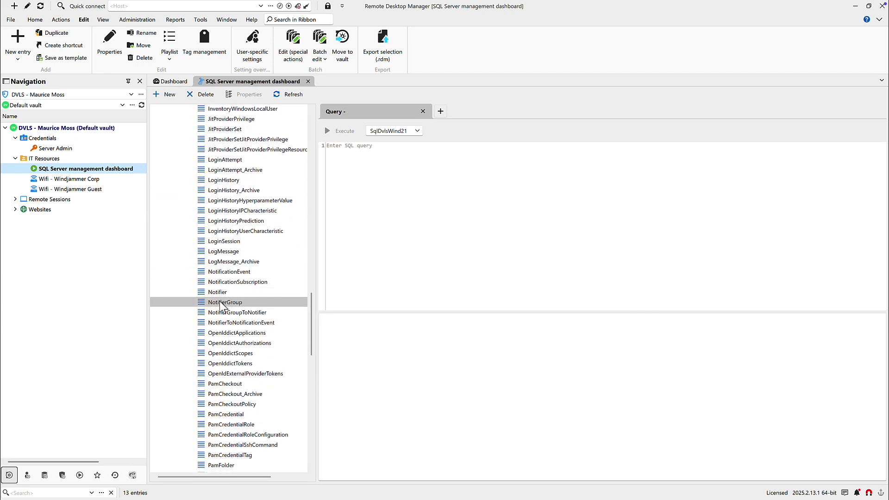
{"action": "scroll", "coordinate": [222, 301], "scroll_direction": "up", "scroll_amount": 20}
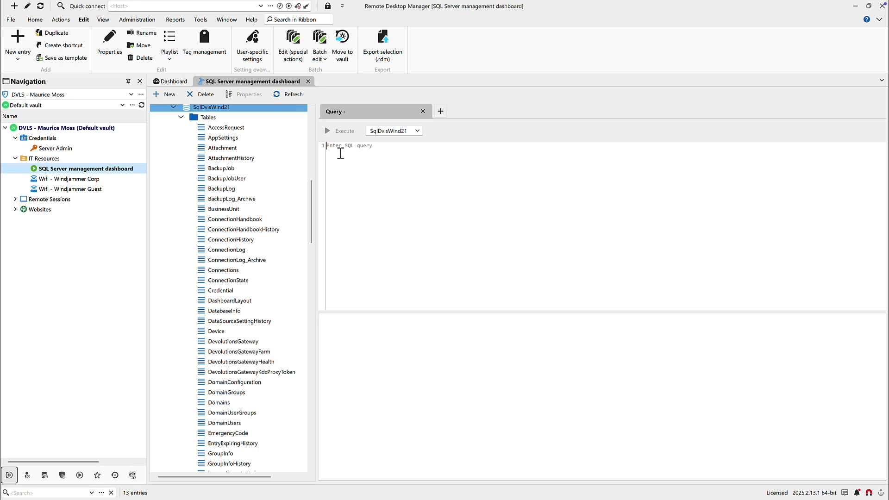
{"action": "type", "text": "SELECT * FROM UserProfile WHERE name LIKE '%@%';"}
{"action": "left_click", "coordinate": [330, 131]}
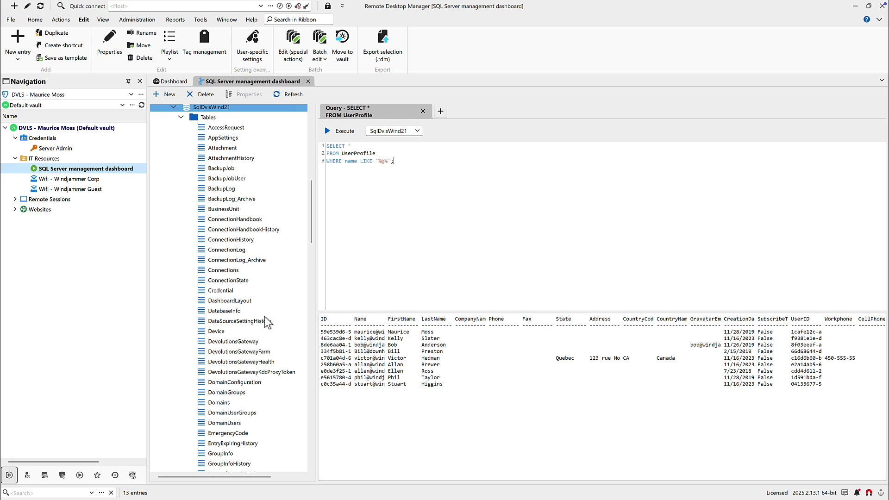
Open the UserProfile table's rows and view the full Name value of row 59e53
{"action": "left_click_drag", "start_coordinate": [311, 223], "coordinate": [312, 431]}
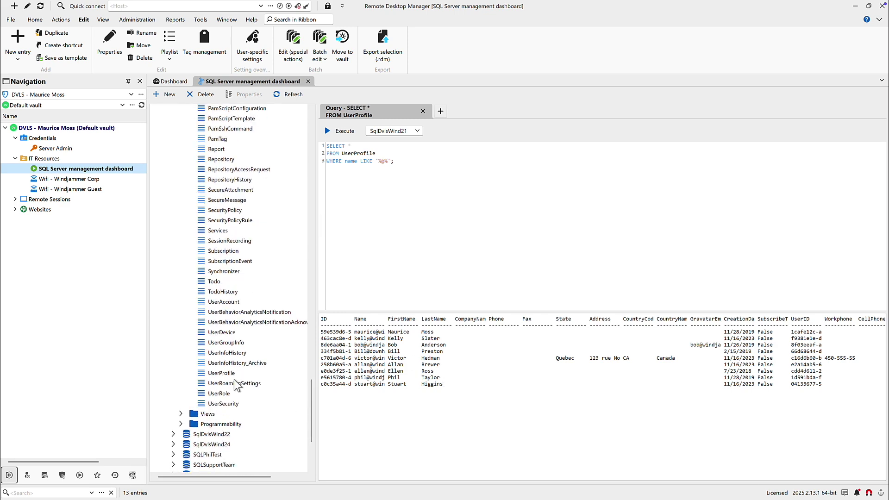
{"action": "double_click", "coordinate": [226, 373]}
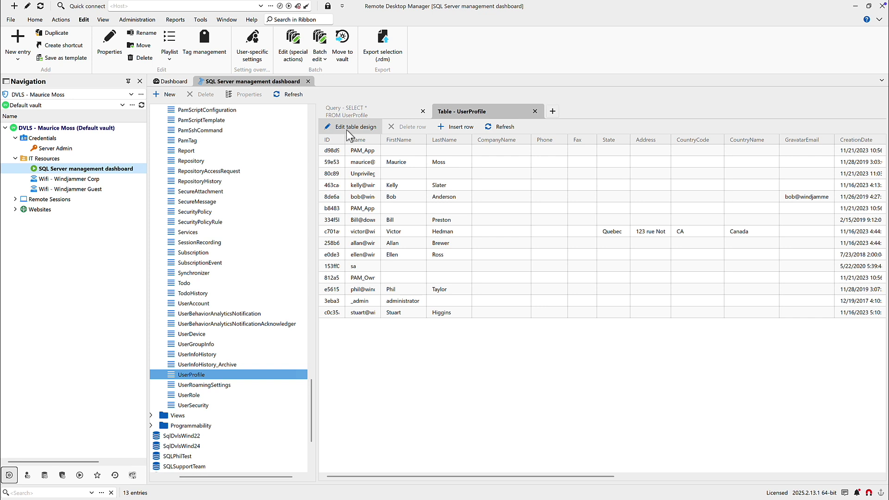
{"action": "double_click", "coordinate": [364, 162]}
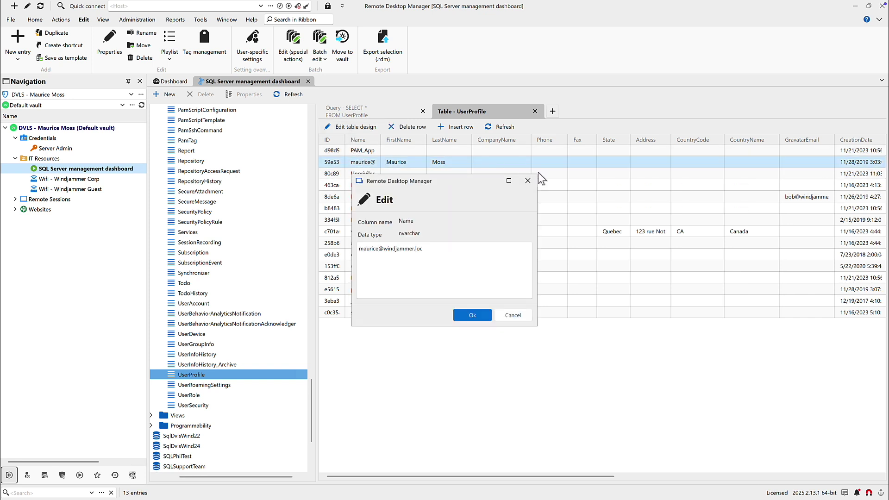
{"action": "left_click", "coordinate": [528, 181]}
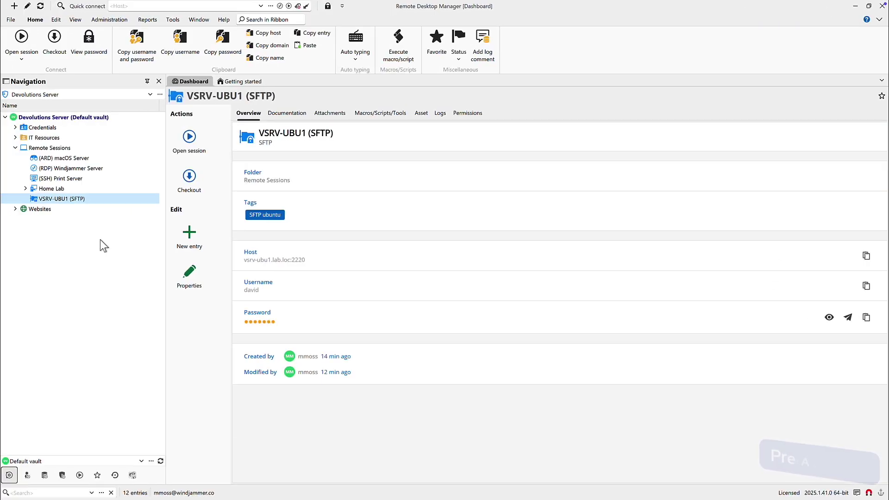
Open the VSRV-UBU1 SFTP session and browse into the remote tmp folder's subfolders
{"action": "left_click", "coordinate": [196, 146]}
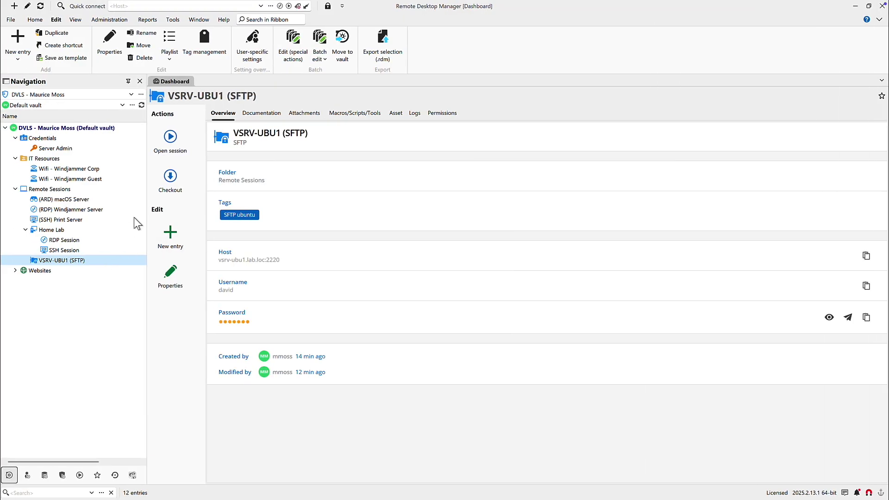
{"action": "left_click", "coordinate": [162, 146]}
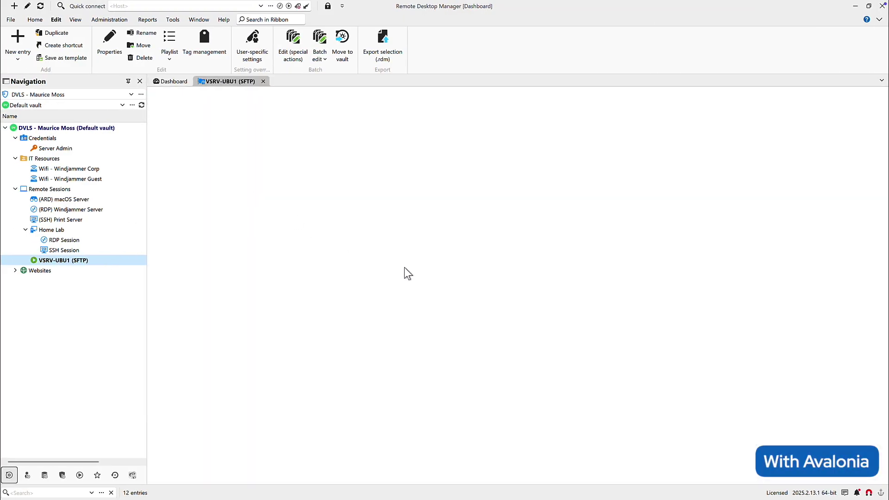
{"action": "right_click", "coordinate": [517, 107]}
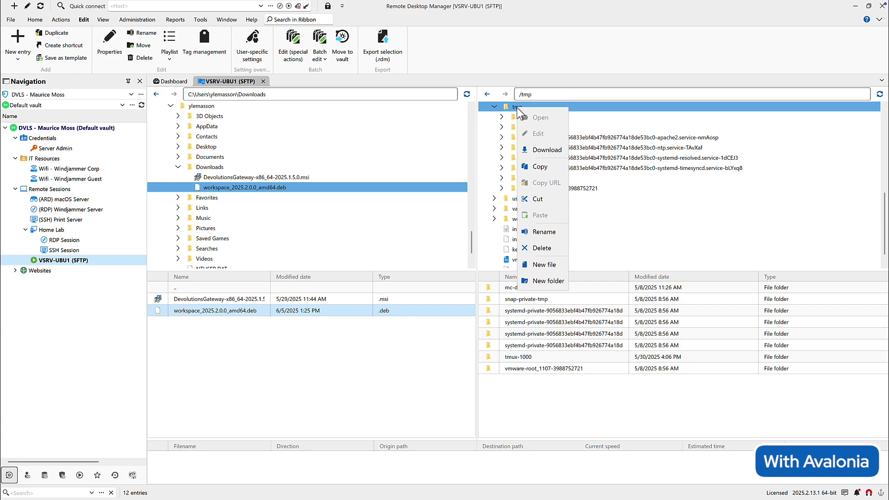
{"action": "left_click", "coordinate": [515, 121]}
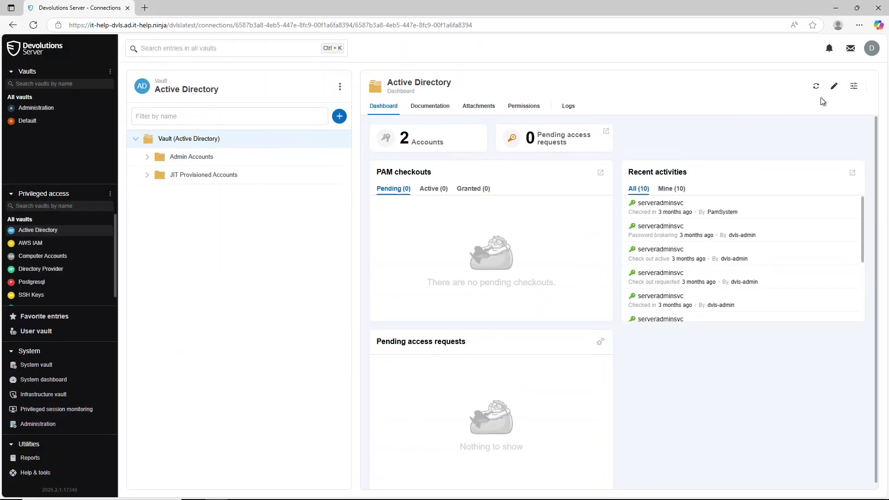
Set the Active Directory vault's checkout mode to None and update the vault
{"action": "left_click", "coordinate": [832, 89]}
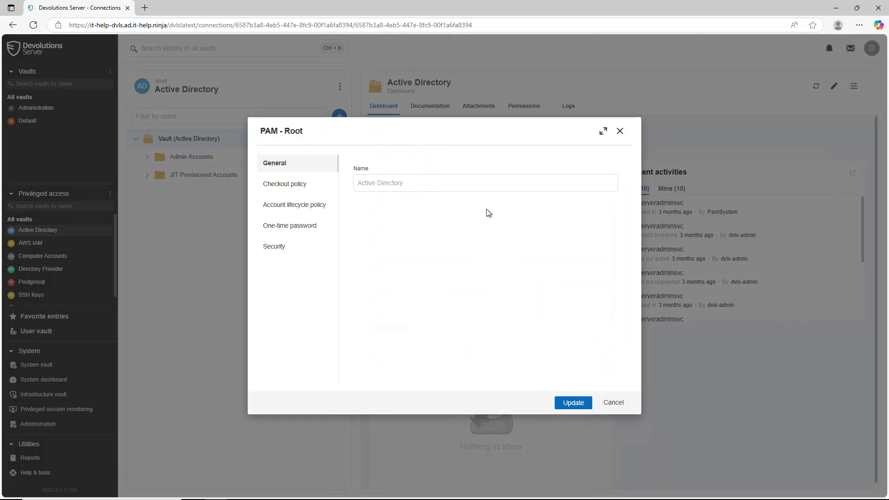
{"action": "left_click", "coordinate": [303, 185]}
{"action": "left_click", "coordinate": [377, 269]}
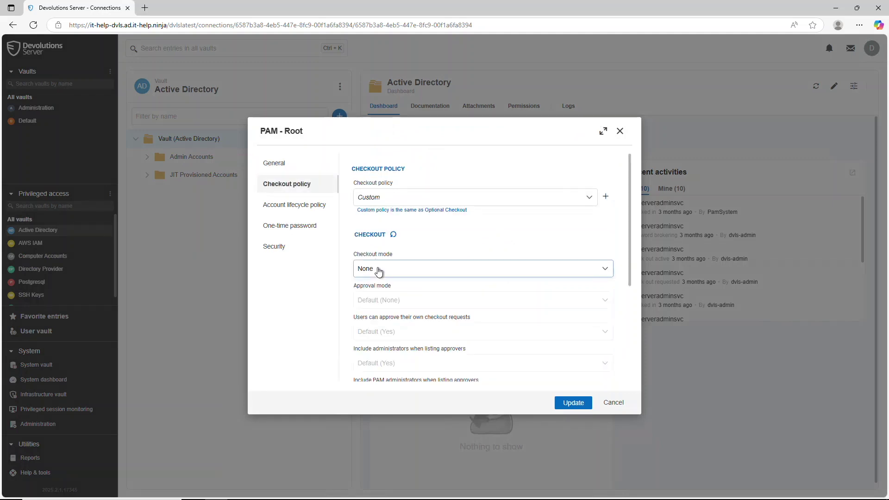
{"action": "left_click", "coordinate": [379, 298]}
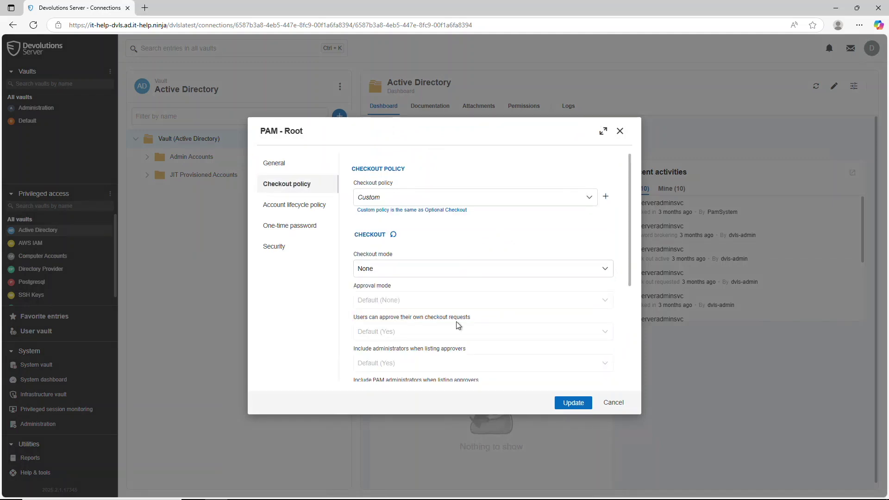
{"action": "left_click", "coordinate": [562, 402]}
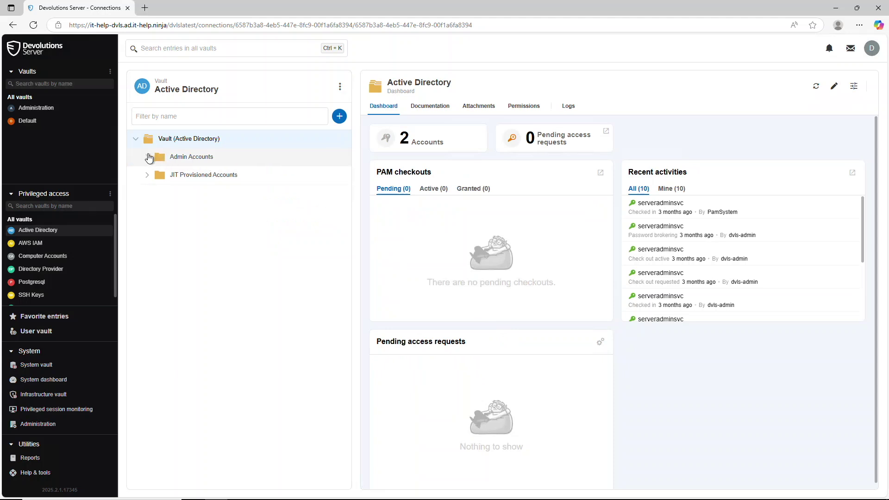
Open the serveradminsvc account in Admin Accounts and check its current password
{"action": "left_click", "coordinate": [148, 159]}
{"action": "left_click", "coordinate": [189, 174]}
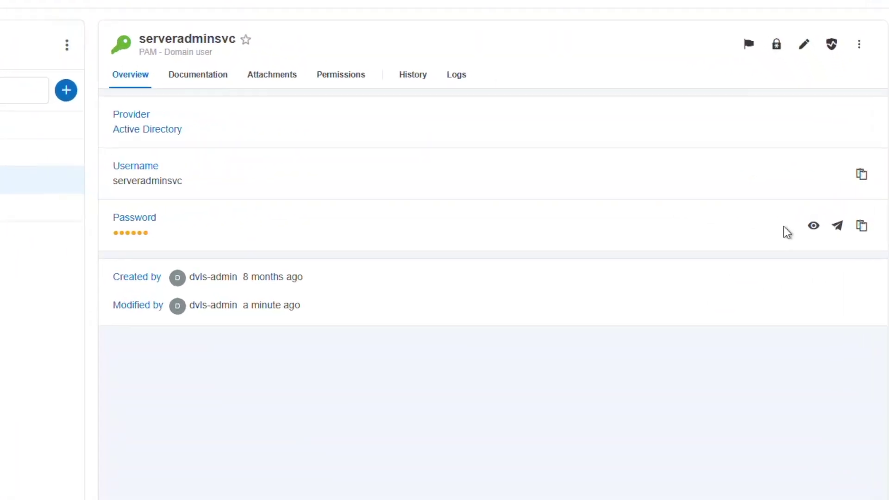
{"action": "left_click", "coordinate": [829, 205]}
{"action": "left_click", "coordinate": [807, 234]}
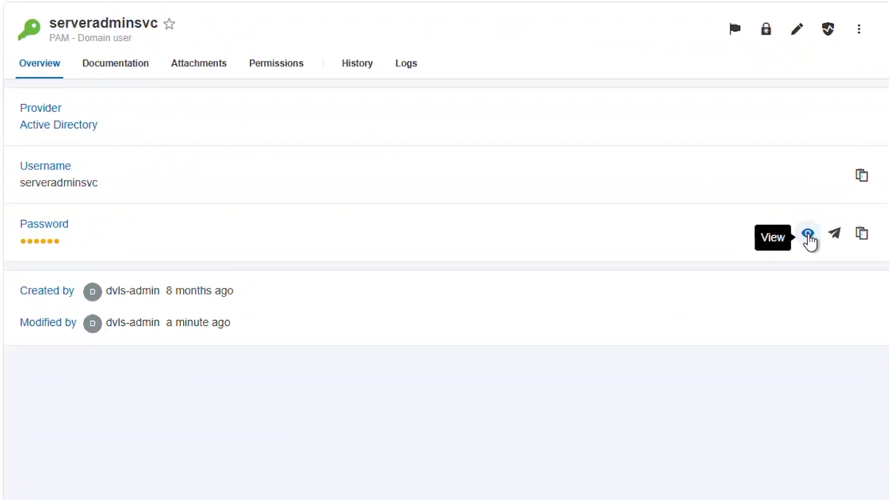
{"action": "left_click", "coordinate": [808, 234]}
{"action": "left_click", "coordinate": [807, 234]}
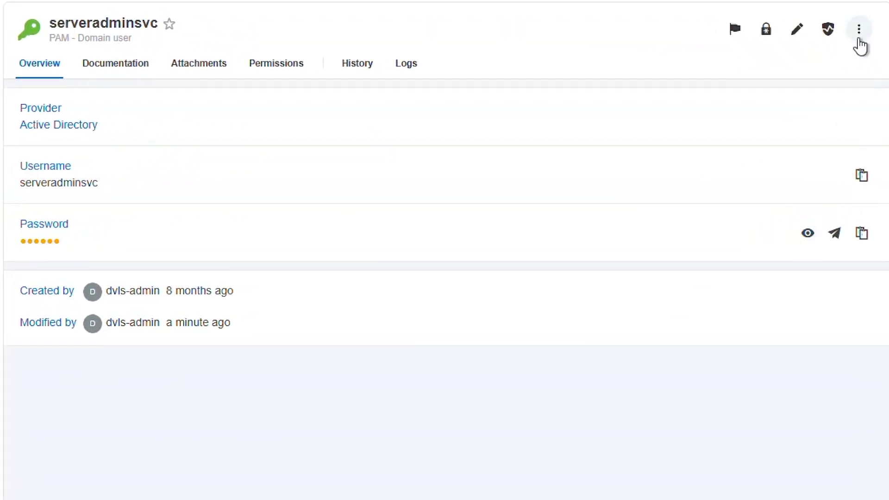
Reset serveradminsvc's password and view the newly generated password
{"action": "left_click", "coordinate": [858, 30]}
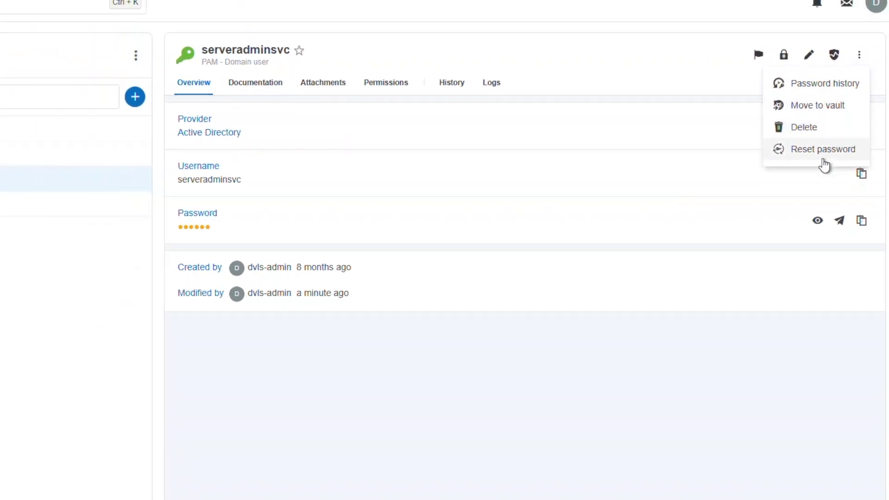
{"action": "left_click", "coordinate": [824, 160]}
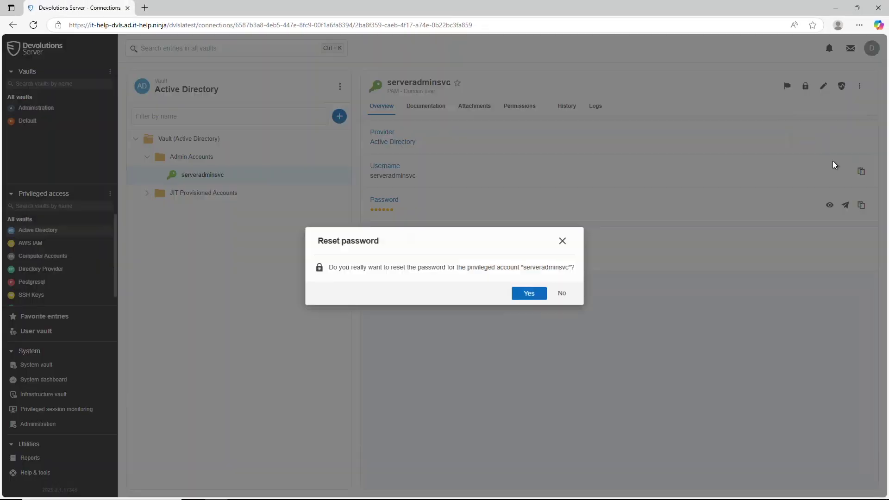
{"action": "left_click", "coordinate": [528, 292]}
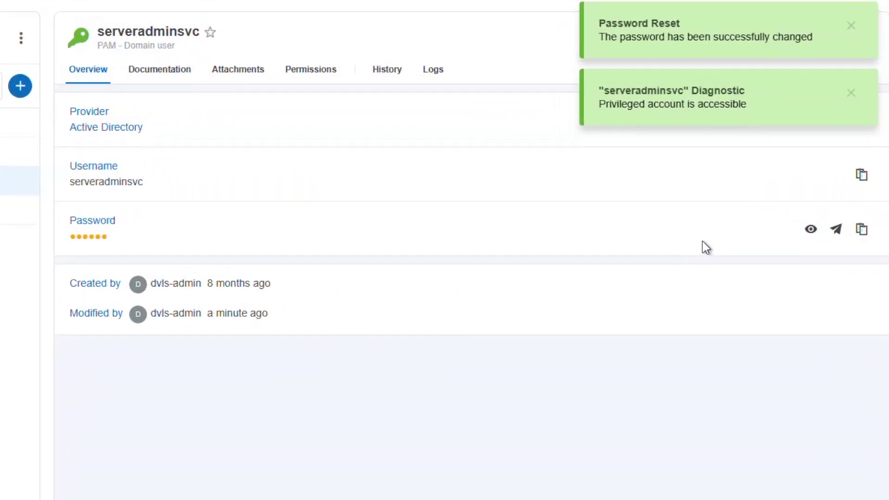
{"action": "left_click", "coordinate": [810, 229]}
{"action": "left_click", "coordinate": [810, 229]}
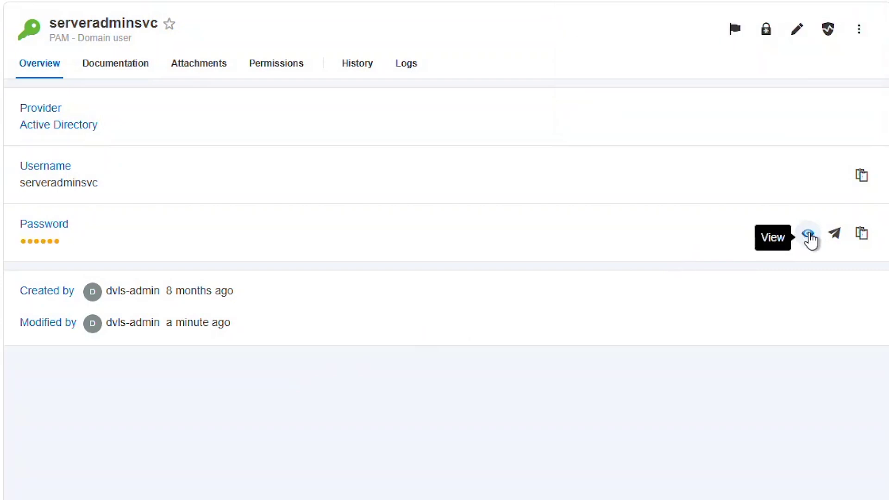
{"action": "left_click", "coordinate": [808, 234]}
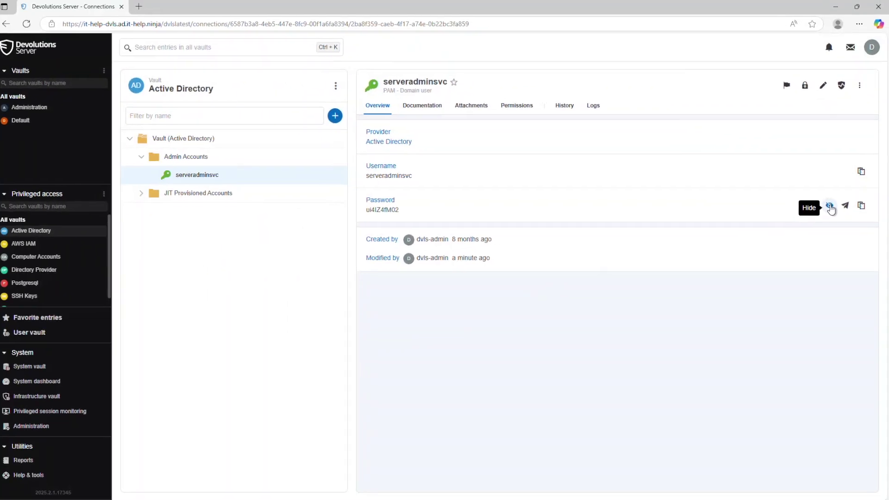
{"action": "left_click", "coordinate": [808, 234]}
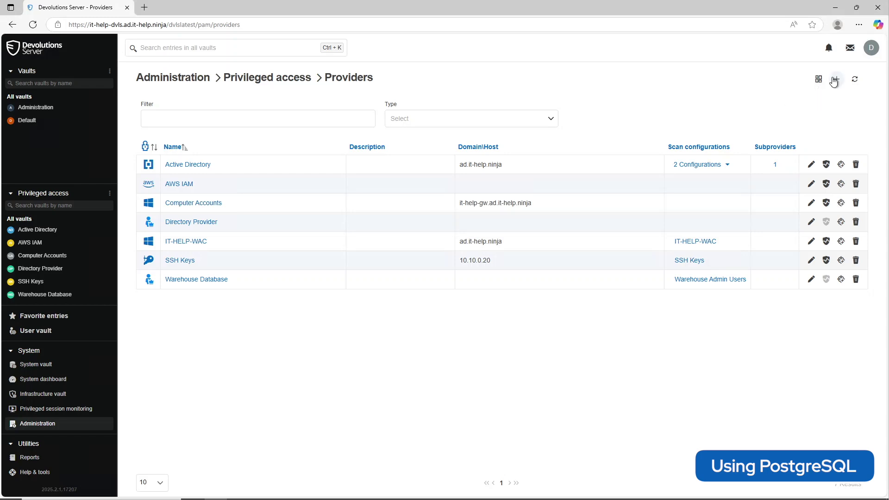
Add a PostgreSQL User provider named PostgreSQL on server 127.0.0.1 with database devolutions
{"action": "left_click", "coordinate": [836, 79]}
{"action": "left_click", "coordinate": [540, 237]}
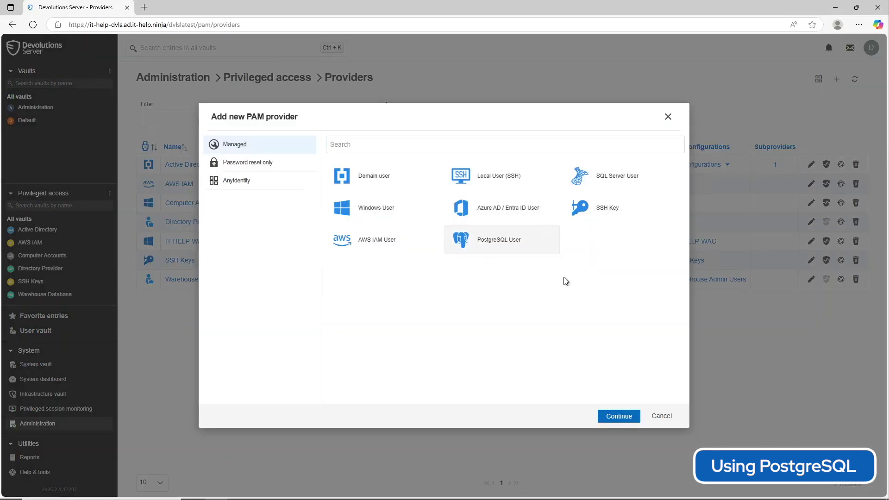
{"action": "left_click", "coordinate": [612, 415]}
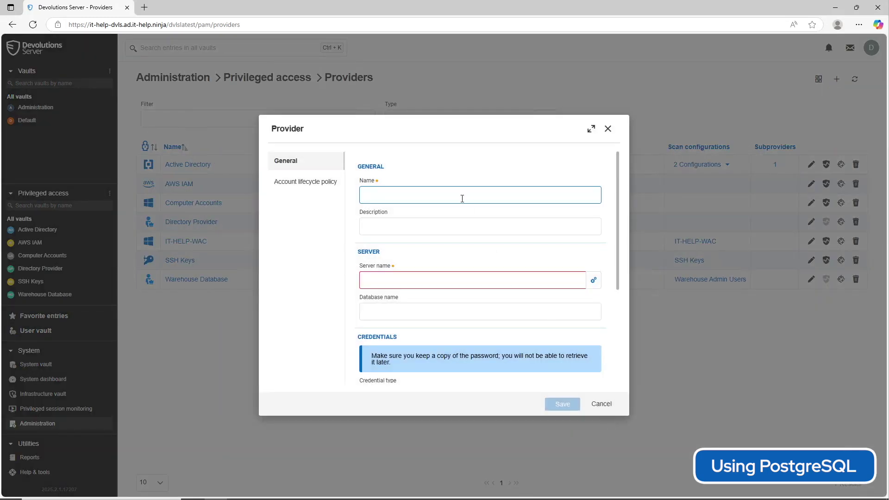
{"action": "type", "text": "PostgreSQL"}
{"action": "key", "text": "Tab"}
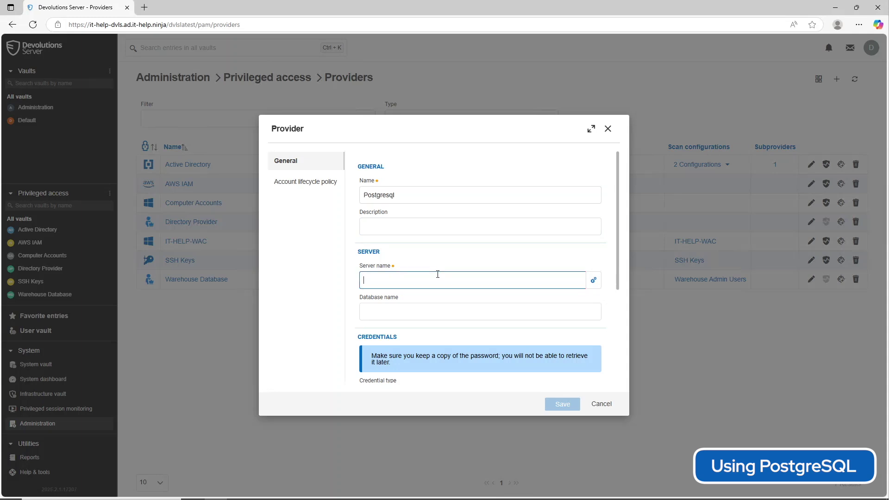
{"action": "type", "text": "127.0.0.1"}
{"action": "scroll", "coordinate": [432, 270], "scroll_direction": "down", "scroll_amount": 3}
{"action": "scroll", "coordinate": [417, 231], "scroll_direction": "up", "scroll_amount": 1}
{"action": "left_click", "coordinate": [413, 218]}
{"action": "type", "text": "devolutions"}
Enter the database username and password, test the connection, and save the provider
{"action": "left_click", "coordinate": [411, 326]}
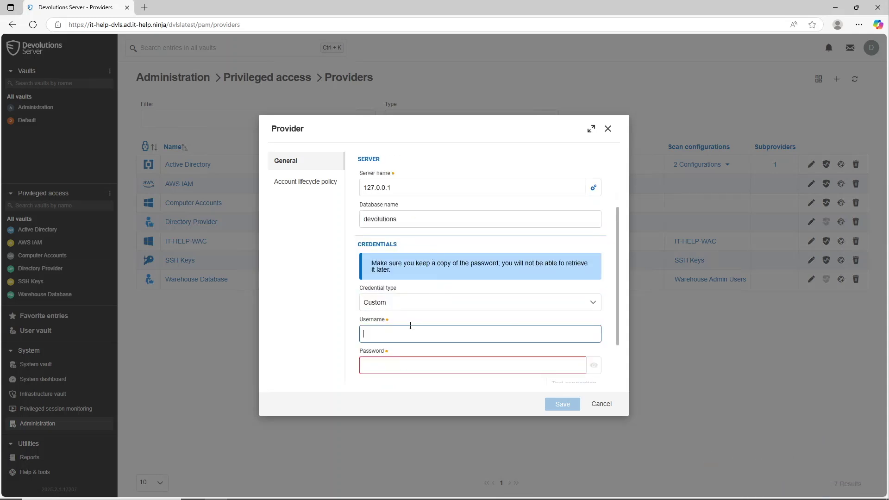
{"action": "left_click", "coordinate": [392, 368]}
{"action": "type", "text": "pass"}
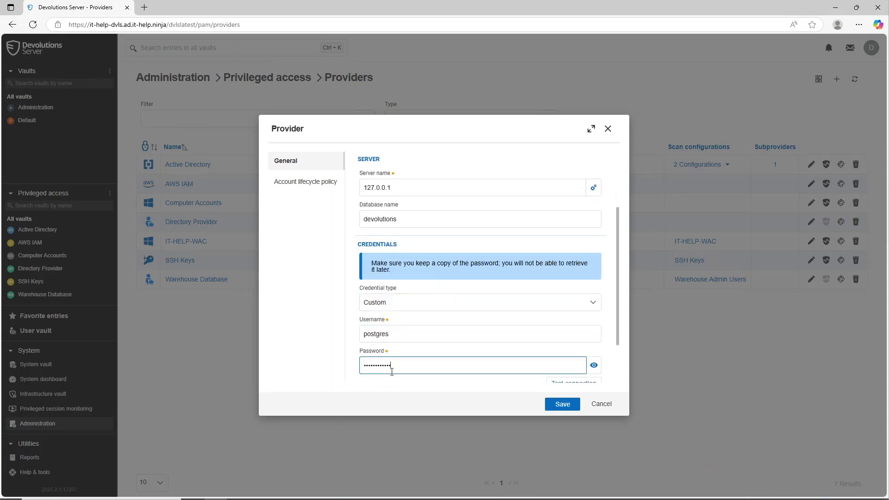
{"action": "scroll", "coordinate": [391, 371], "scroll_direction": "down", "scroll_amount": 1}
{"action": "left_click", "coordinate": [581, 341]}
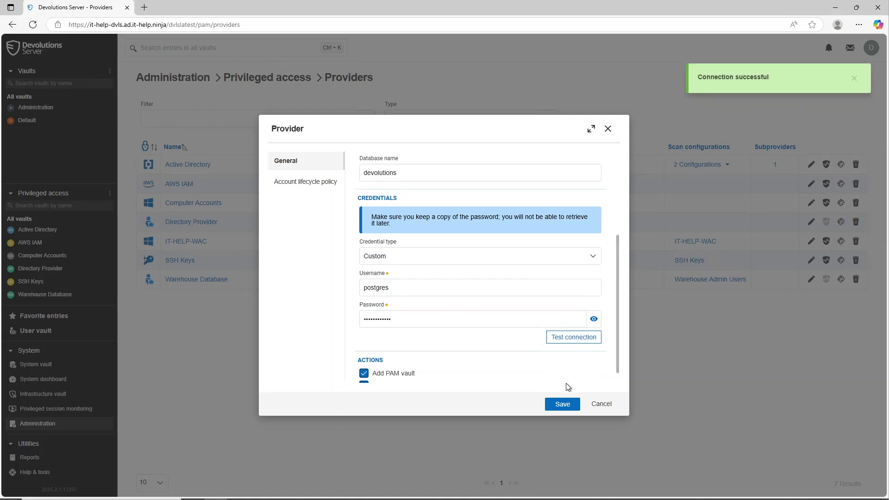
{"action": "left_click", "coordinate": [562, 404]}
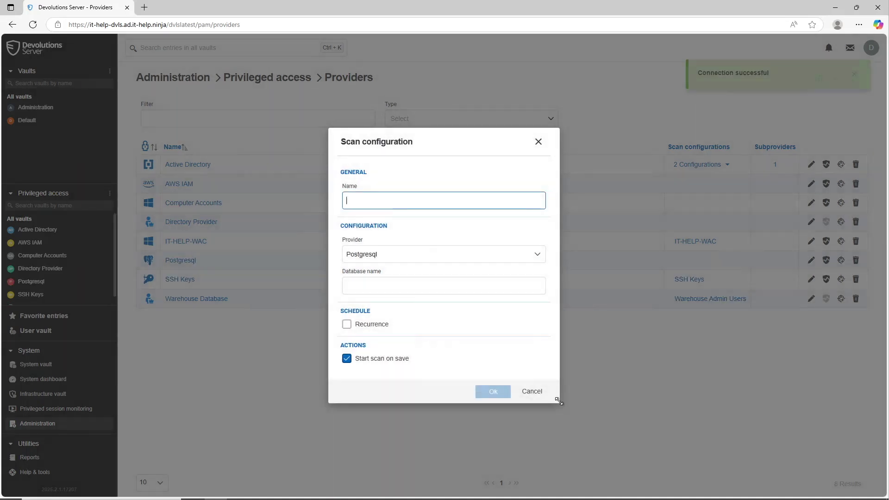
Save a Postgresql scan configuration for the devolutions database and view the Scan configurations list
{"action": "type", "text": "Postgresql"}
{"action": "left_click", "coordinate": [459, 279]}
{"action": "type", "text": "devolutions"}
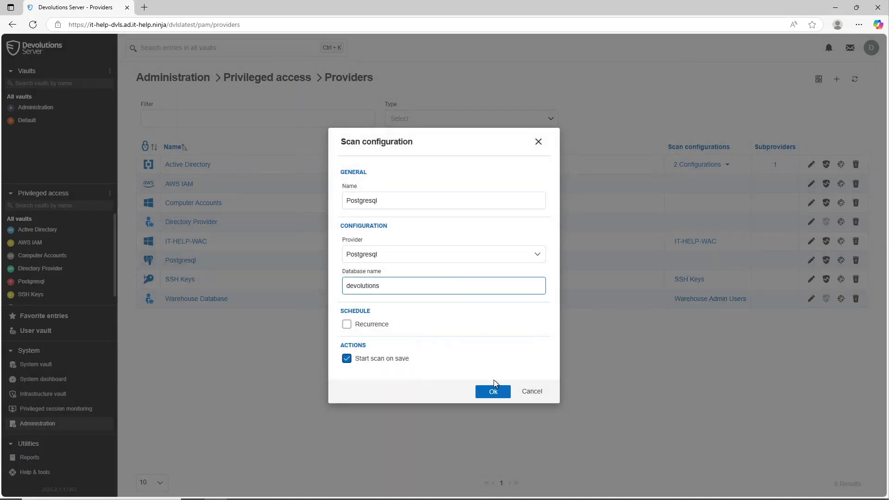
{"action": "left_click", "coordinate": [490, 390]}
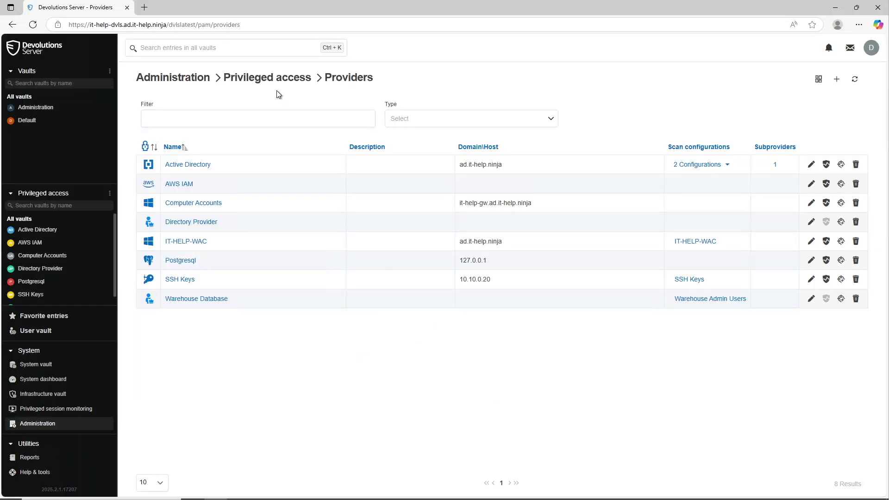
{"action": "left_click", "coordinate": [271, 79]}
{"action": "left_click", "coordinate": [220, 149]}
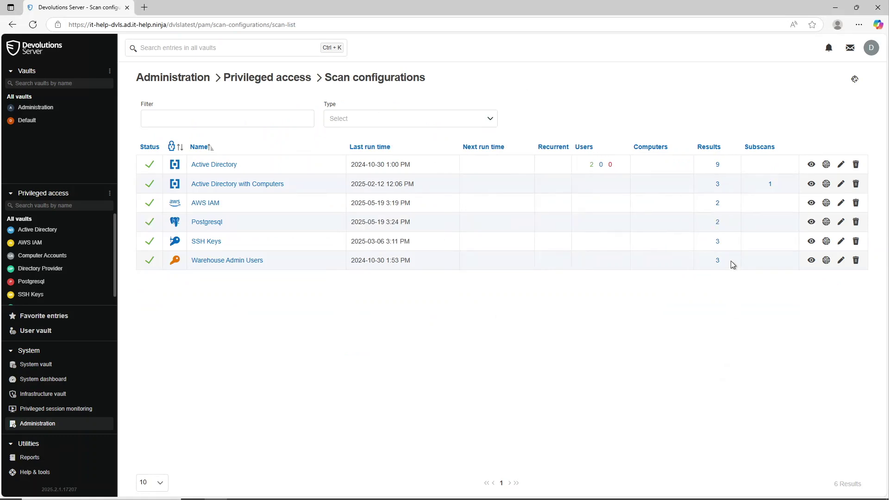
Import the devolutions account found by the Postgresql scan into the Postgresql folder
{"action": "left_click", "coordinate": [717, 223]}
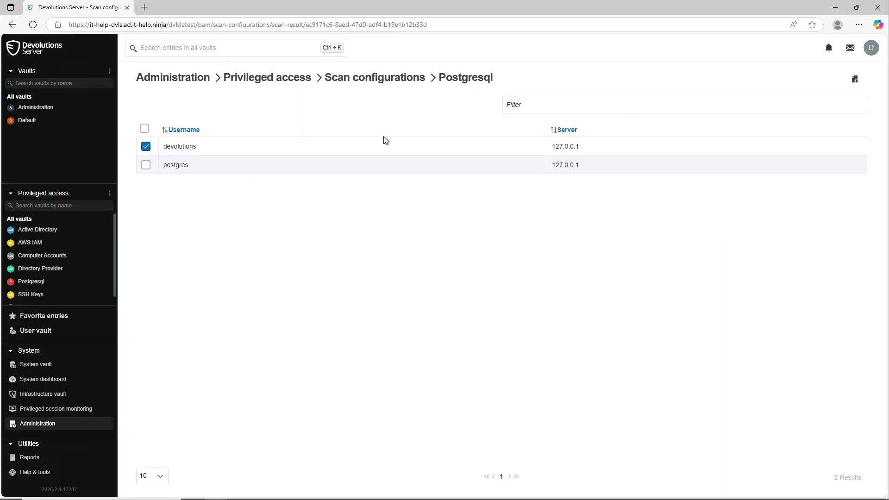
{"action": "left_click", "coordinate": [854, 79]}
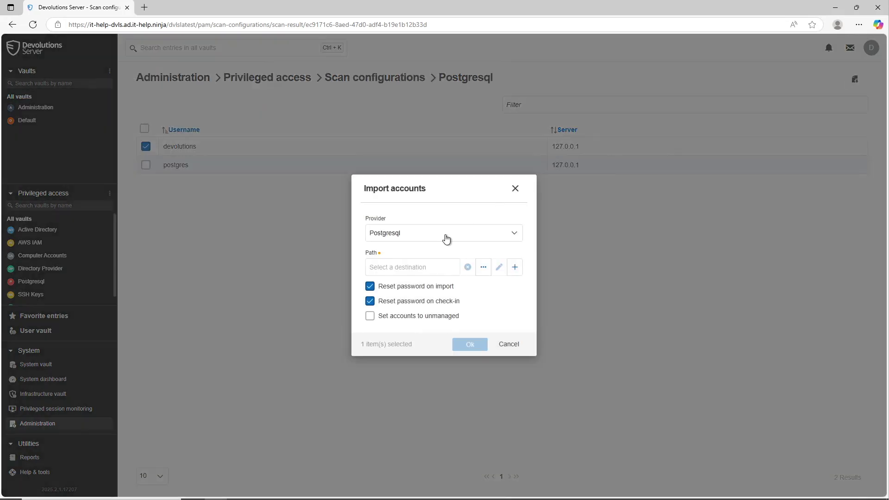
{"action": "left_click", "coordinate": [407, 270]}
{"action": "left_click", "coordinate": [406, 283]}
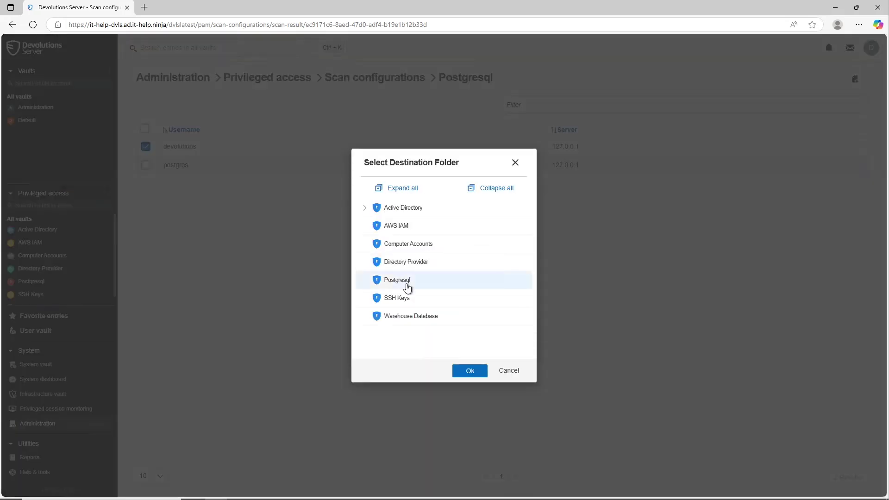
{"action": "left_click", "coordinate": [471, 371]}
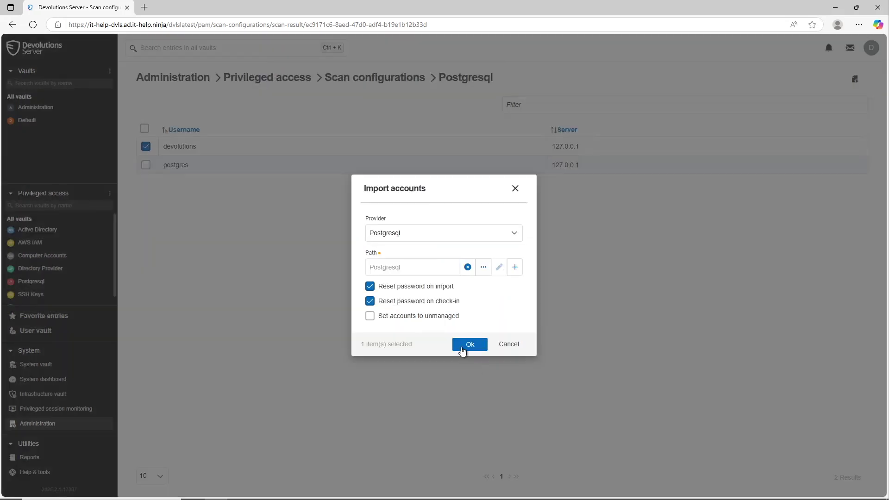
{"action": "left_click", "coordinate": [469, 344]}
Open the devolutions account in the Postgresql vault and run its diagnostic check
{"action": "left_click", "coordinate": [82, 283]}
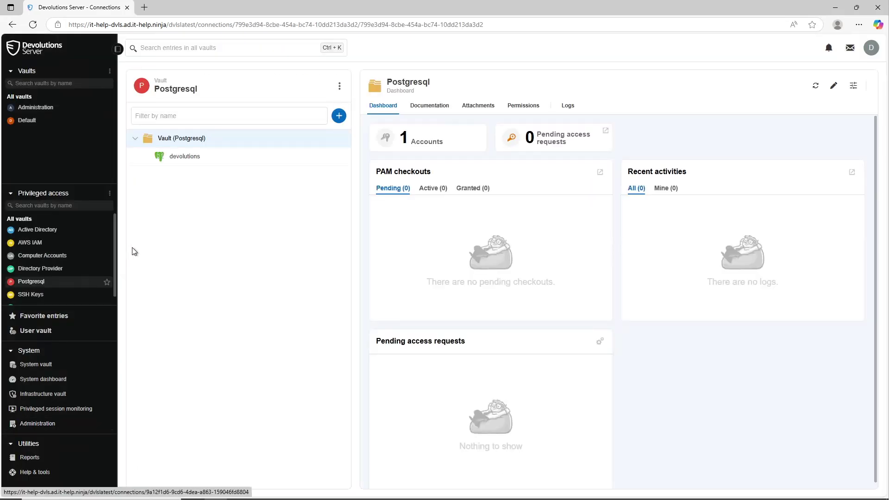
{"action": "left_click", "coordinate": [197, 165]}
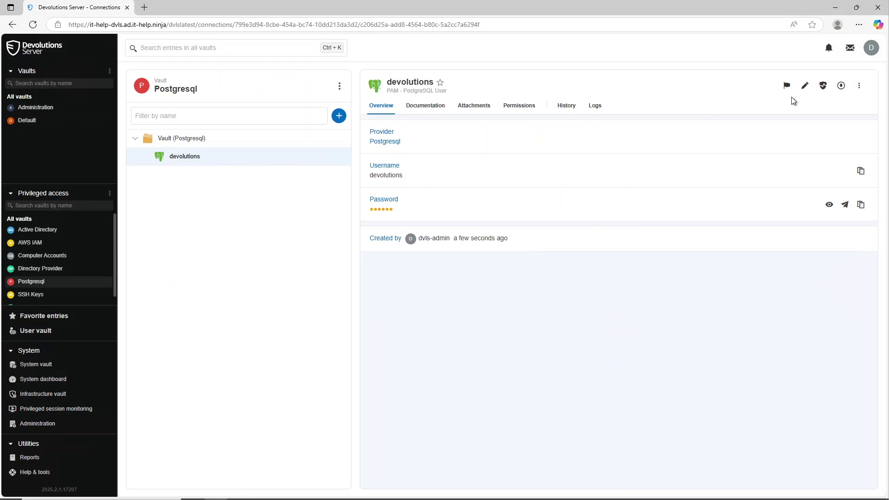
{"action": "left_click", "coordinate": [822, 86]}
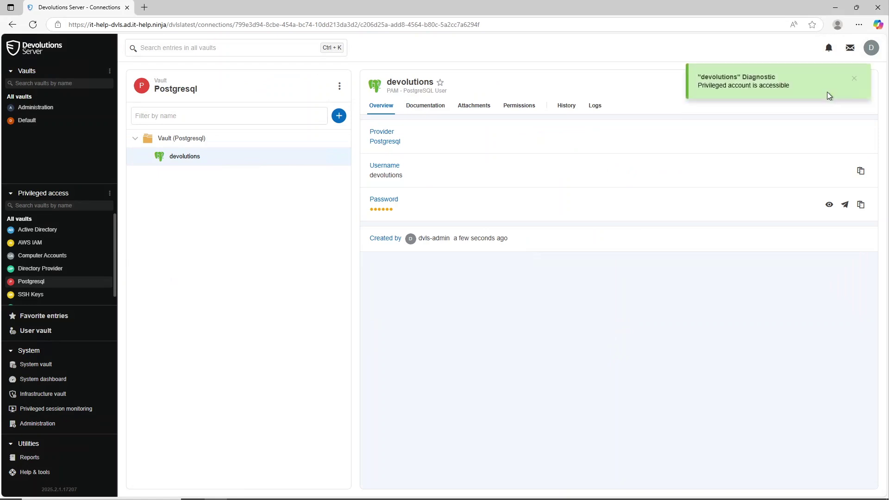
{"action": "left_click", "coordinate": [853, 85]}
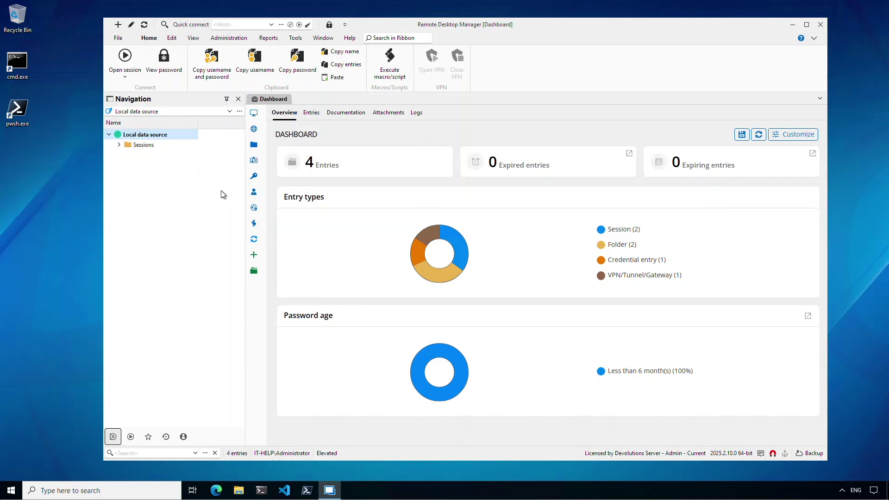
Create an elevation profile named Default in the PEDM Policy Manager
{"action": "left_click", "coordinate": [297, 39]}
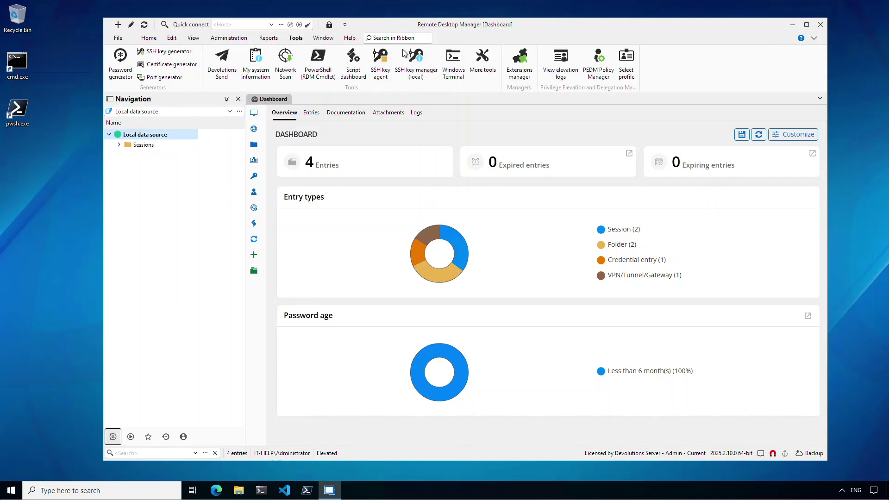
{"action": "left_click", "coordinate": [598, 62]}
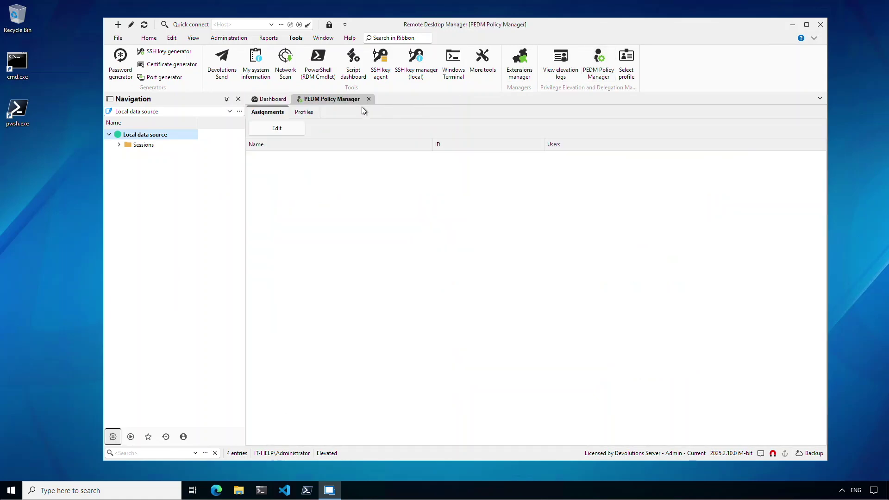
{"action": "left_click", "coordinate": [304, 112]}
{"action": "left_click", "coordinate": [278, 128]}
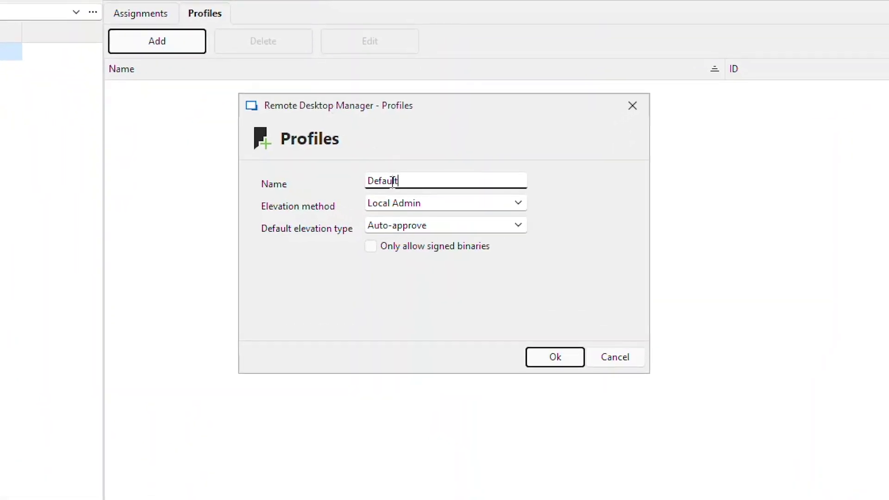
{"action": "left_click", "coordinate": [545, 361]}
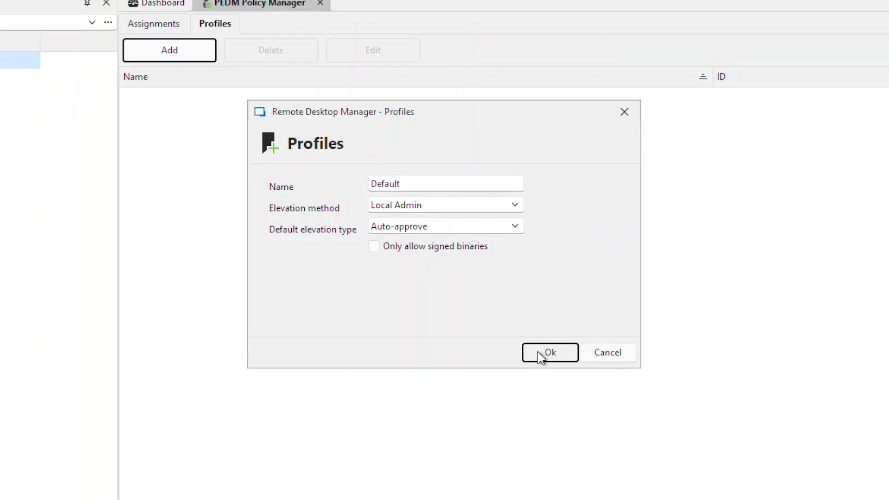
{"action": "left_click", "coordinate": [545, 361]}
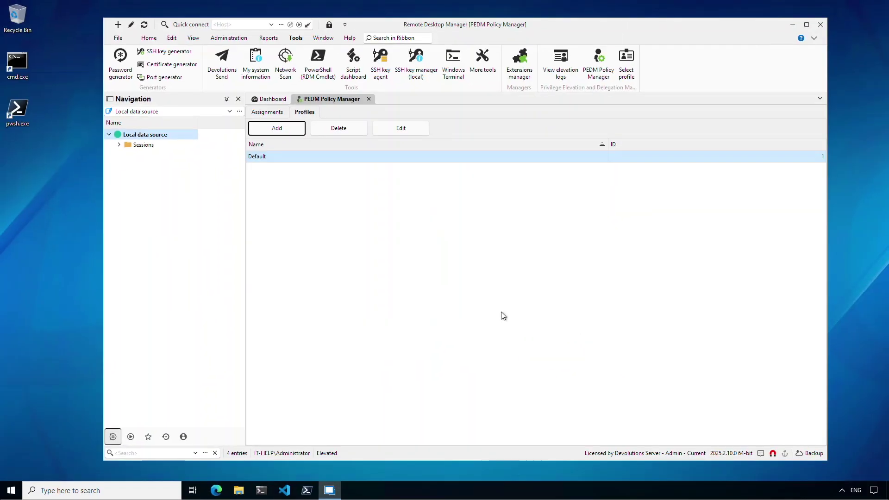
Assign the Default profile to the IT-HELP Administrator account
{"action": "left_click", "coordinate": [276, 114]}
{"action": "left_click", "coordinate": [278, 128]}
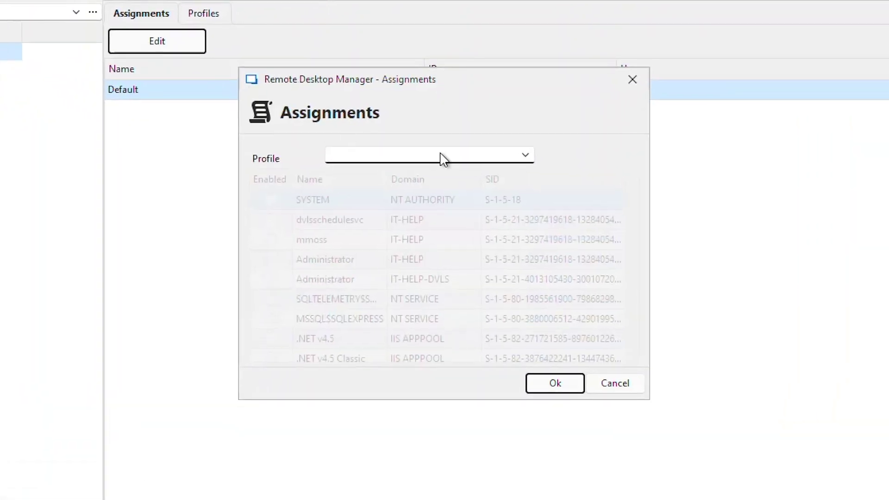
{"action": "left_click", "coordinate": [532, 157]}
{"action": "left_click", "coordinate": [486, 177]}
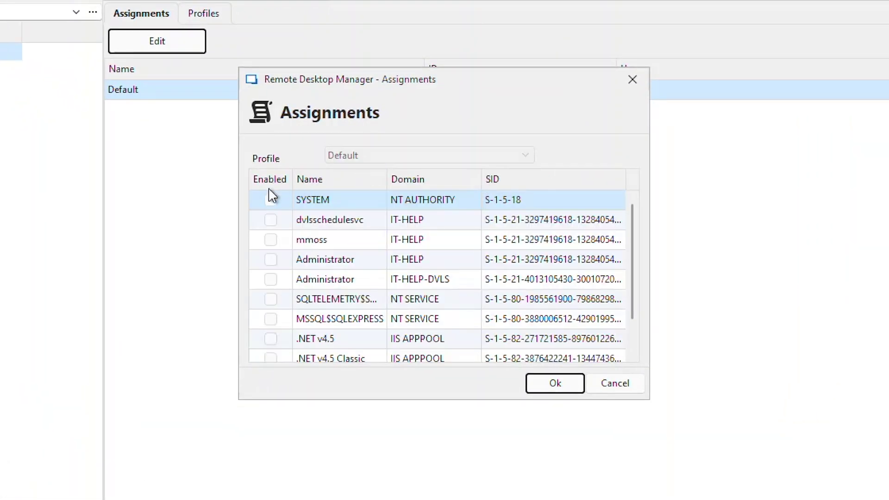
{"action": "left_click", "coordinate": [270, 259]}
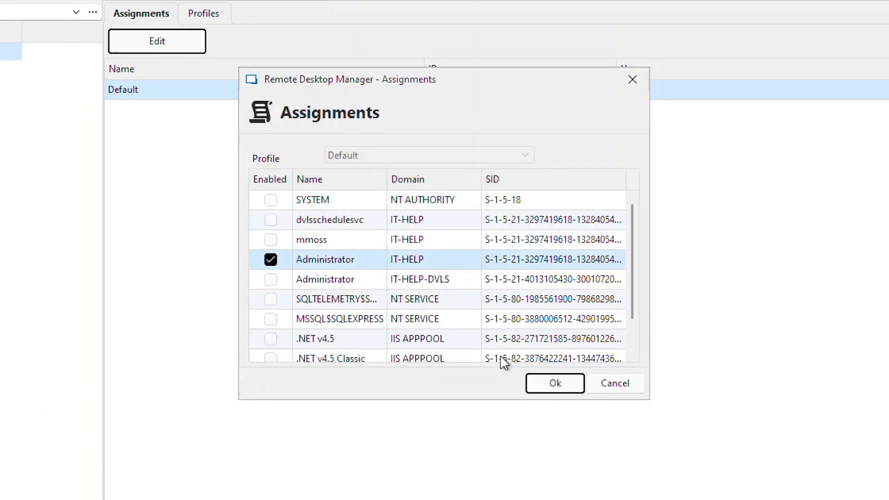
{"action": "left_click", "coordinate": [536, 382]}
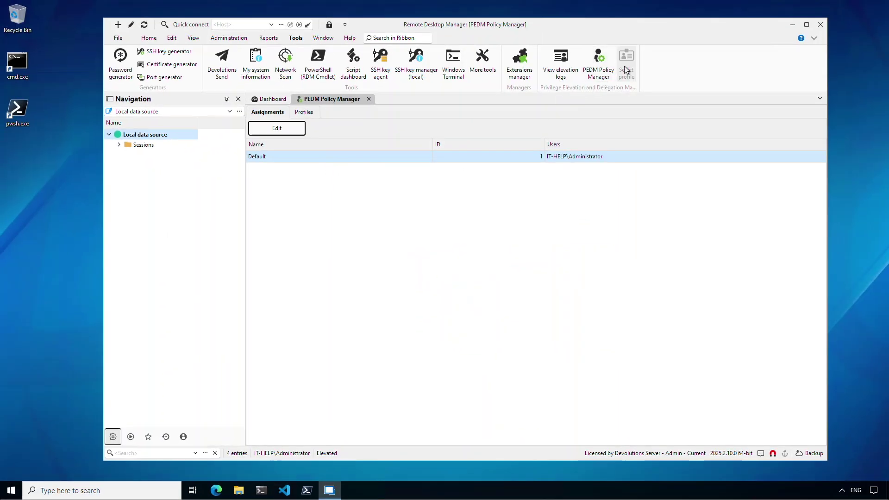
Make Default the active elevation profile
{"action": "left_click", "coordinate": [697, 7]}
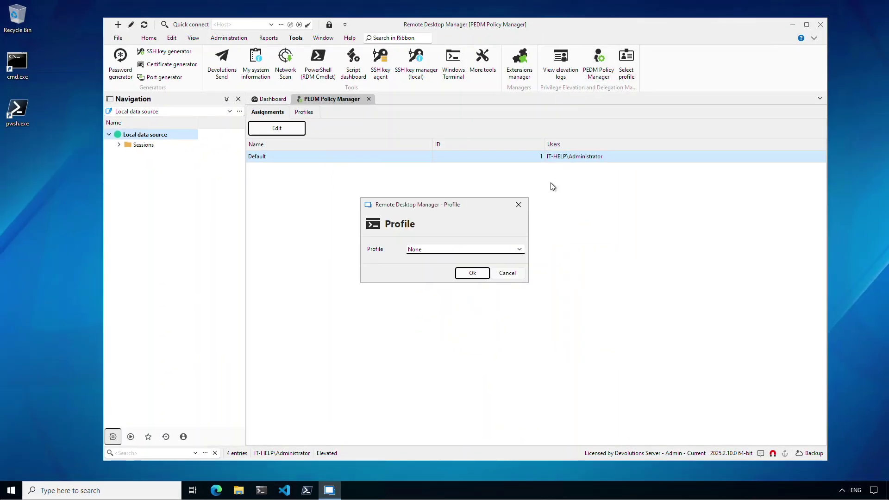
{"action": "left_click", "coordinate": [520, 250]}
{"action": "left_click", "coordinate": [476, 274]}
{"action": "left_click", "coordinate": [472, 273]}
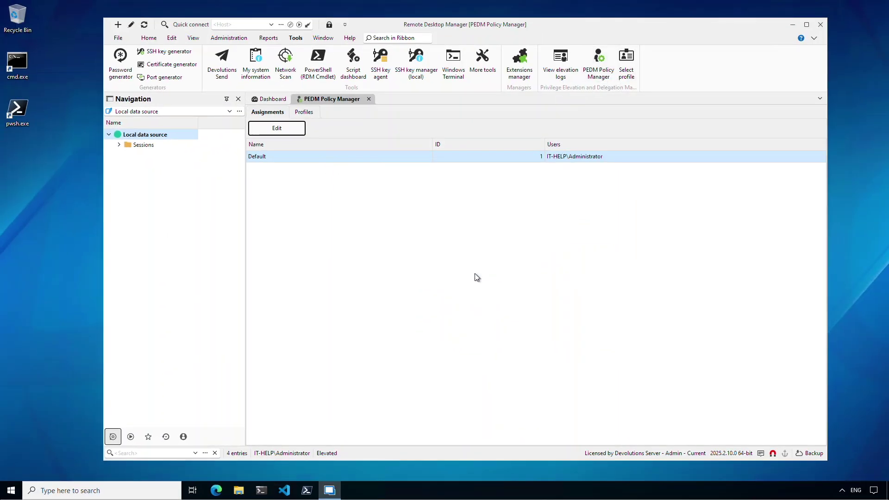
Run cmd.exe as administrator, confirm the domain administrator with whoami, then open RDM's elevation logs
{"action": "right_click", "coordinate": [14, 75]}
{"action": "left_click", "coordinate": [25, 78]}
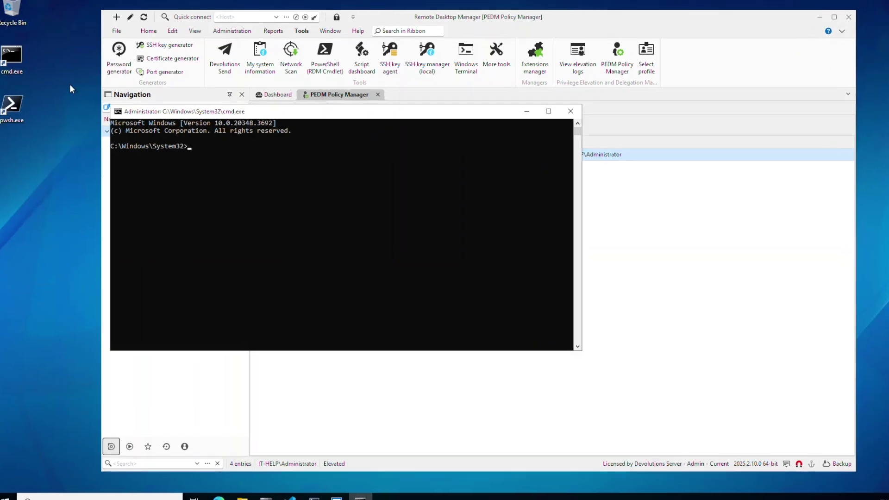
{"action": "left_click", "coordinate": [214, 149]}
{"action": "type", "text": "whoa"}
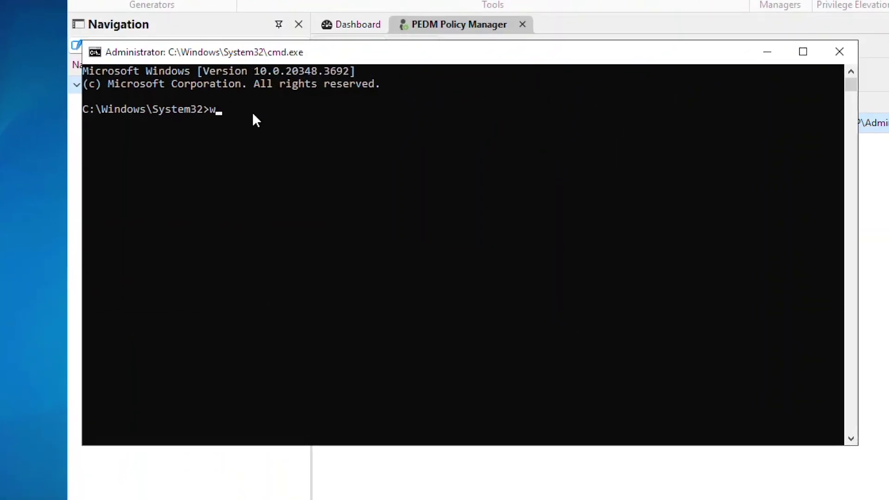
{"action": "type", "text": "mi"}
{"action": "key", "text": "Return"}
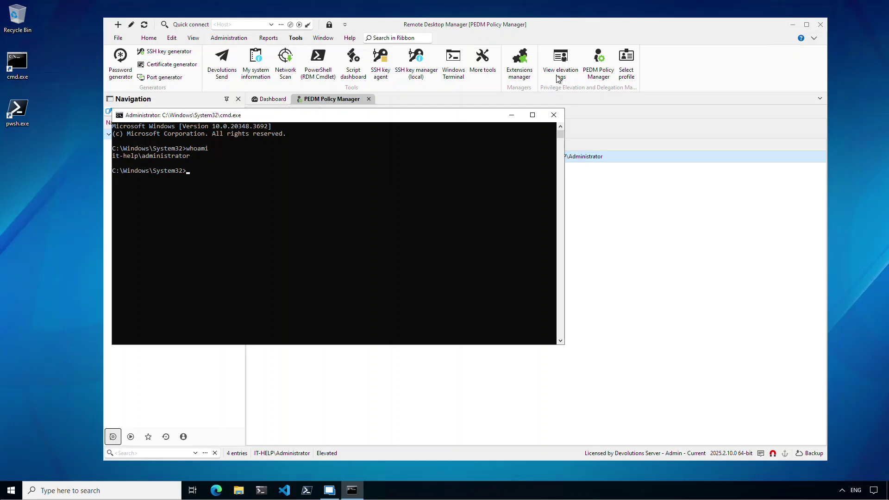
{"action": "left_click", "coordinate": [559, 78]}
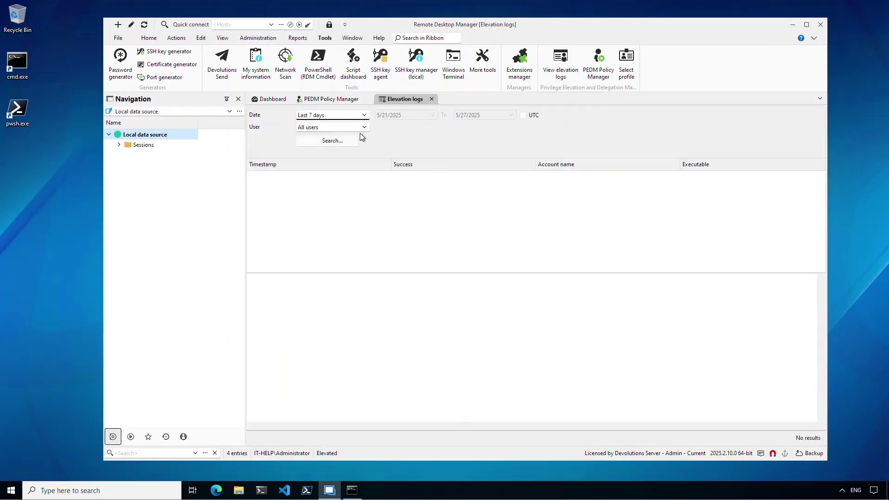
Search all users' elevation logs from the last 7 days, returning 16 cmd.exe and pwsh.exe events
{"action": "left_click", "coordinate": [355, 138]}
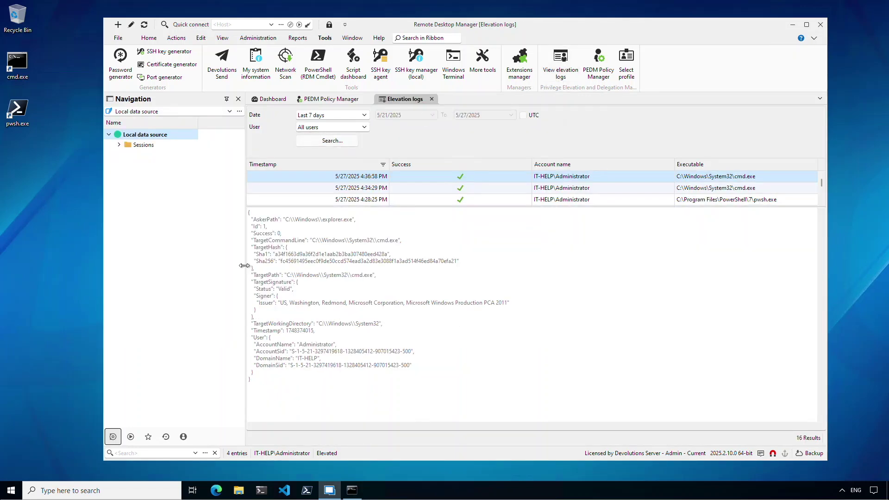